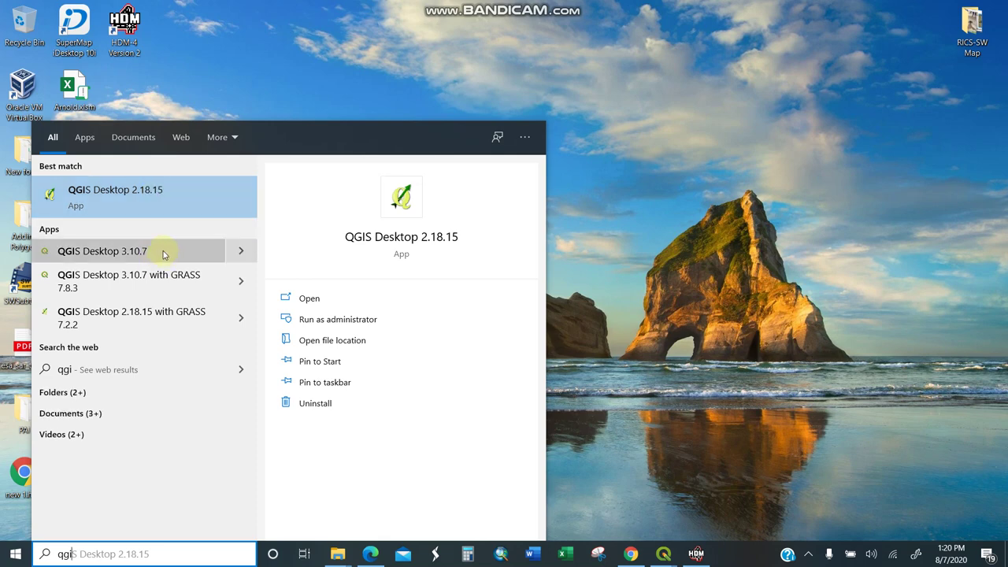
Step: Launch QGIS Desktop 3.10.7 from the Start menu so it opens to a new untitled project
left_click(164, 252)
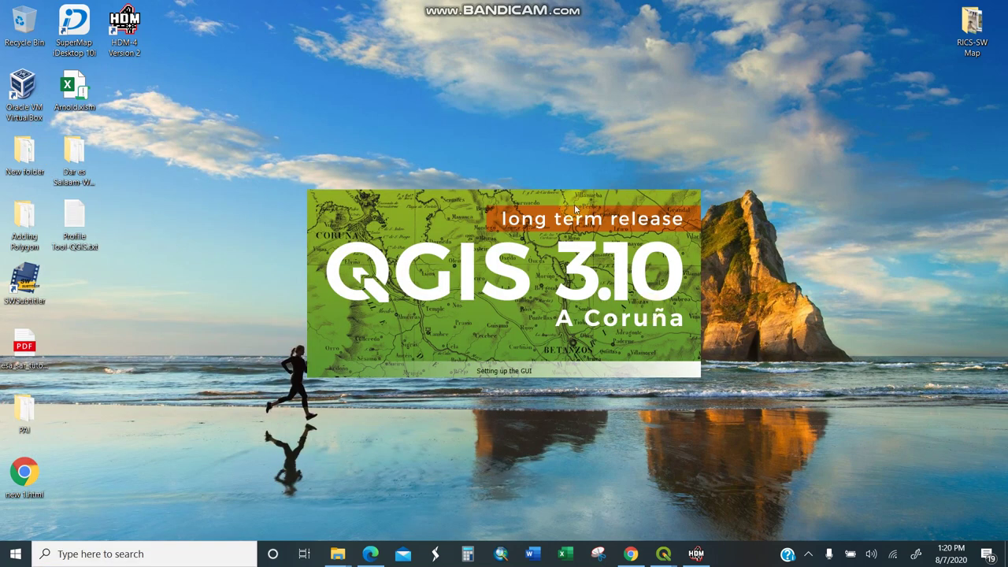
left_click(875, 227)
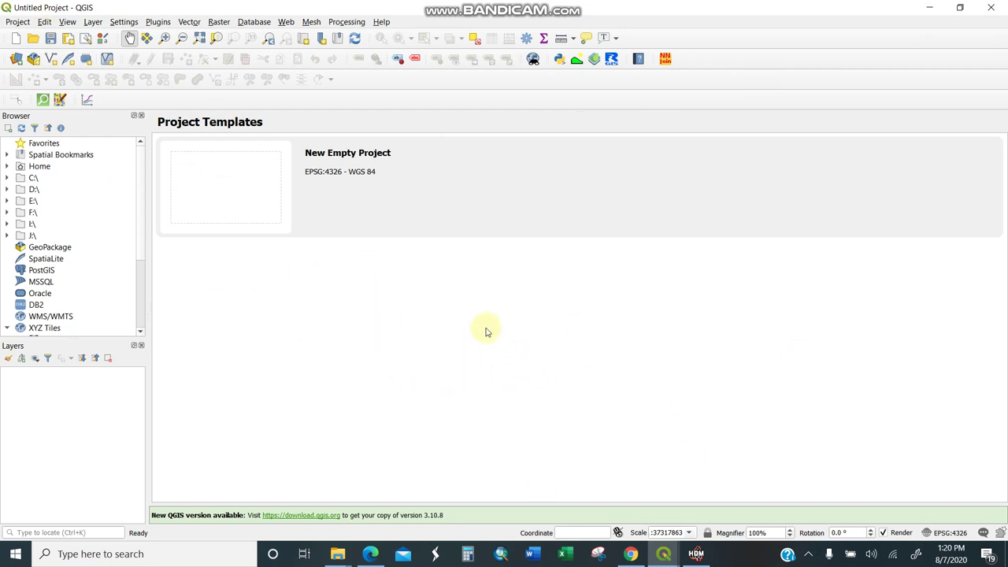
Step: Add Dar es Salaam_roads.shp from the Dar es Salaam-WGS 84 folder as a vector layer
left_click(91, 22)
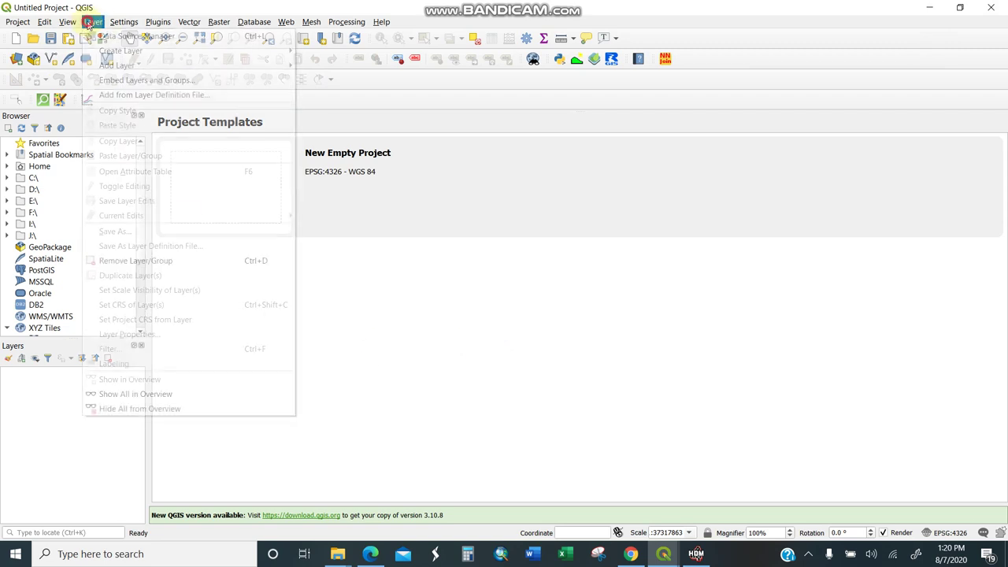
mouse_move(157, 51)
mouse_move(268, 66)
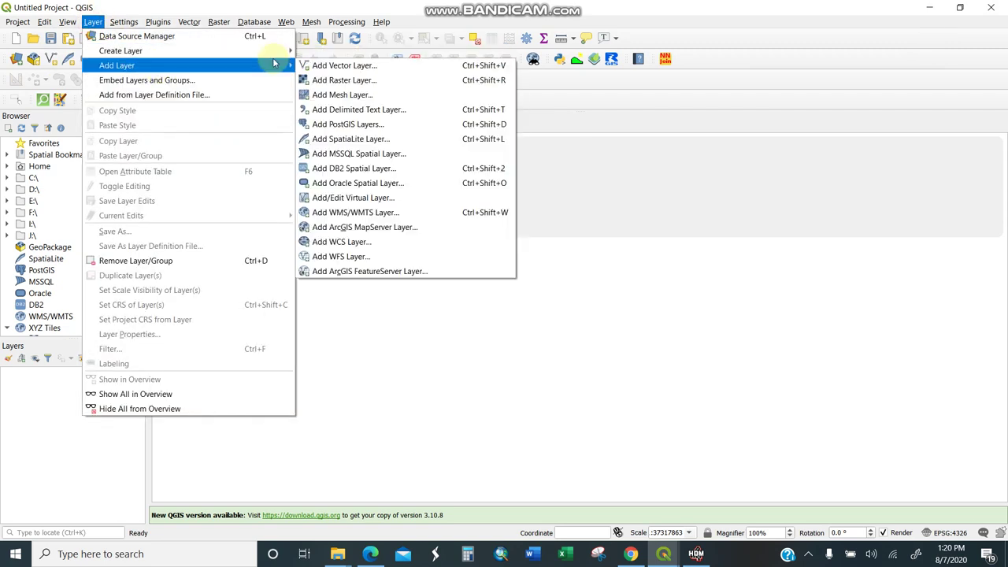
left_click(339, 66)
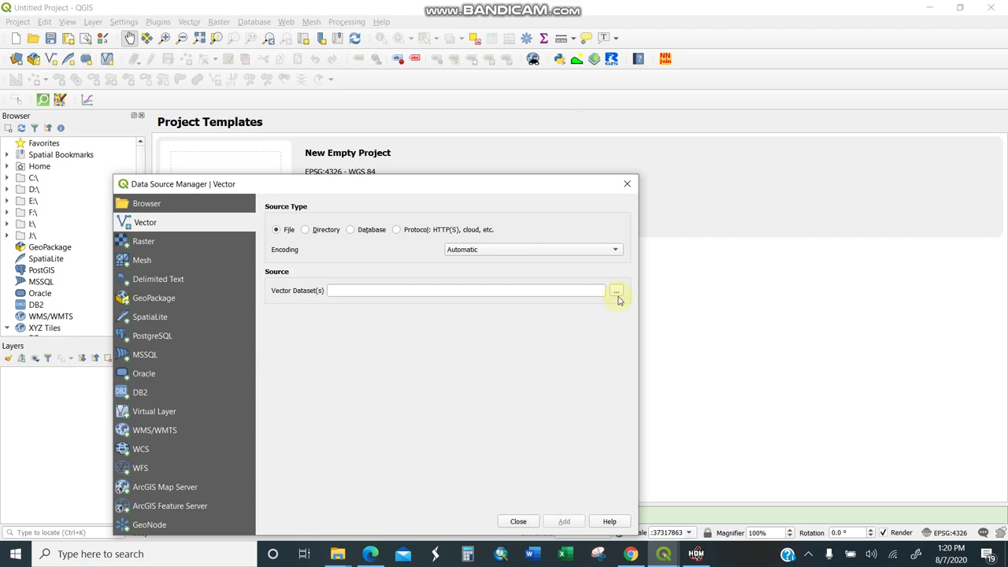
left_click(617, 291)
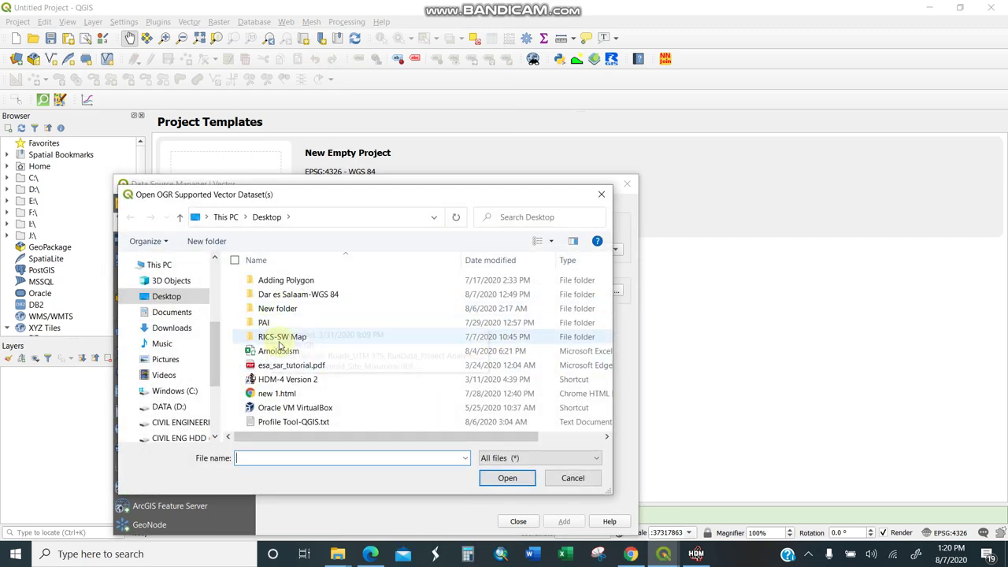
double_click(293, 294)
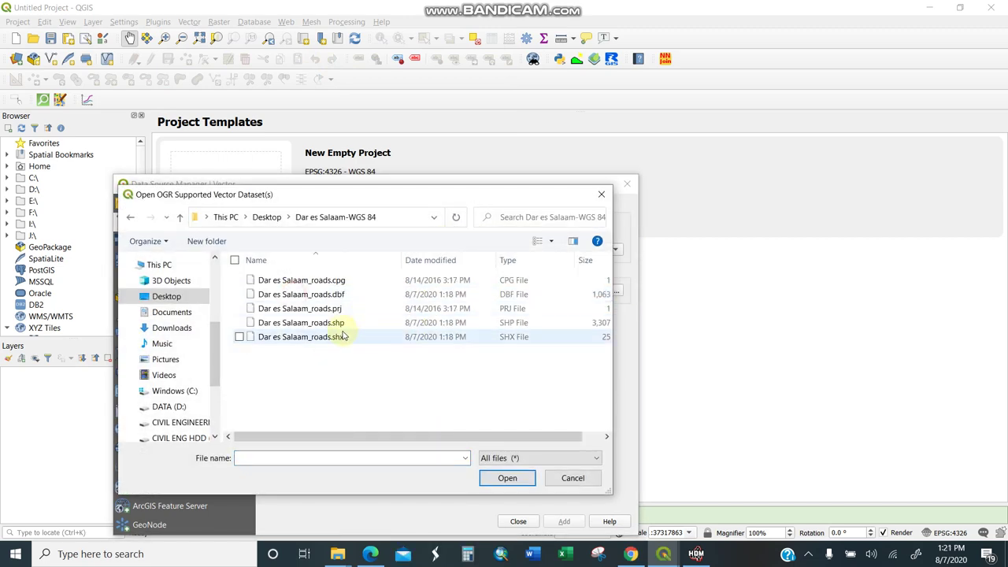
left_click(315, 322)
left_click(520, 478)
left_click(564, 522)
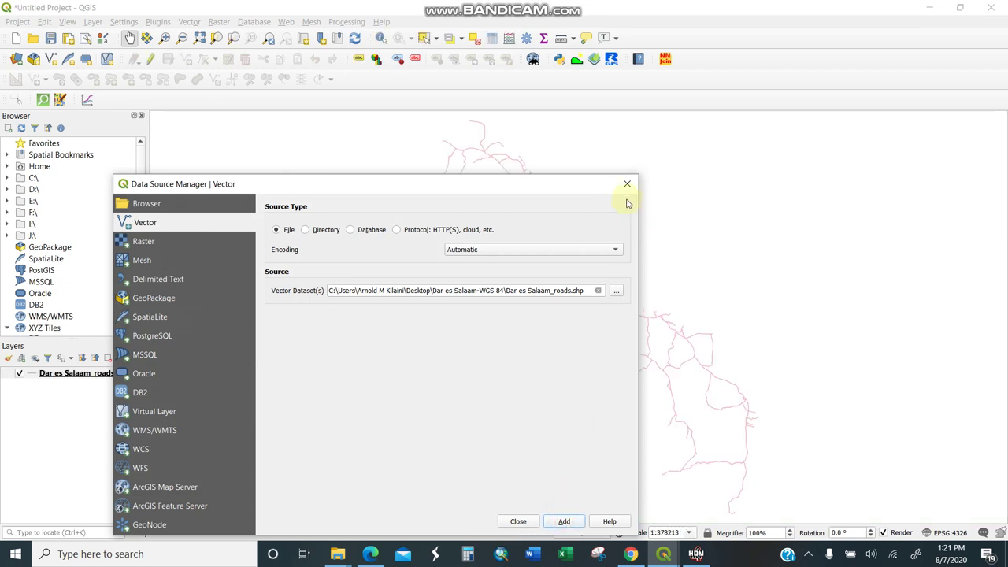
Step: Close the Data Source Manager, pan the road network into place, and select the Dar es Salaam_roads layer
left_click(627, 184)
left_click_drag(612, 307, 502, 287)
scroll(498, 276, "up", 2)
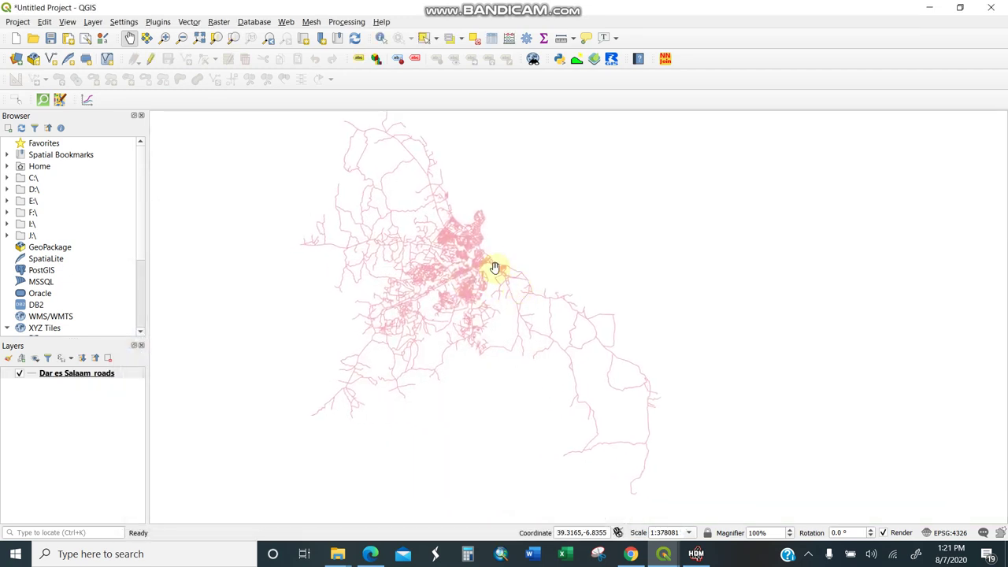
scroll(434, 258, "down", 2)
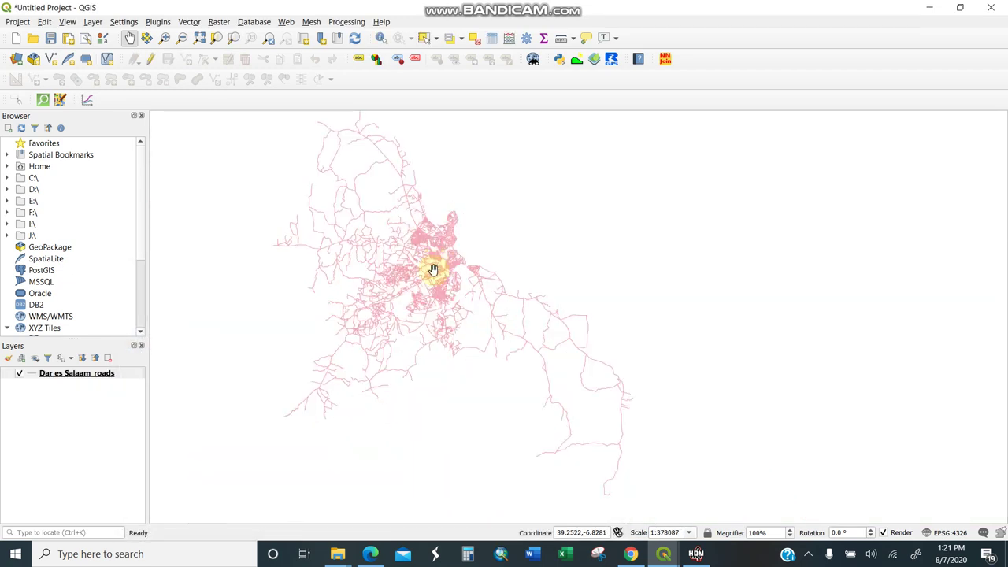
left_click_drag(445, 277, 454, 295)
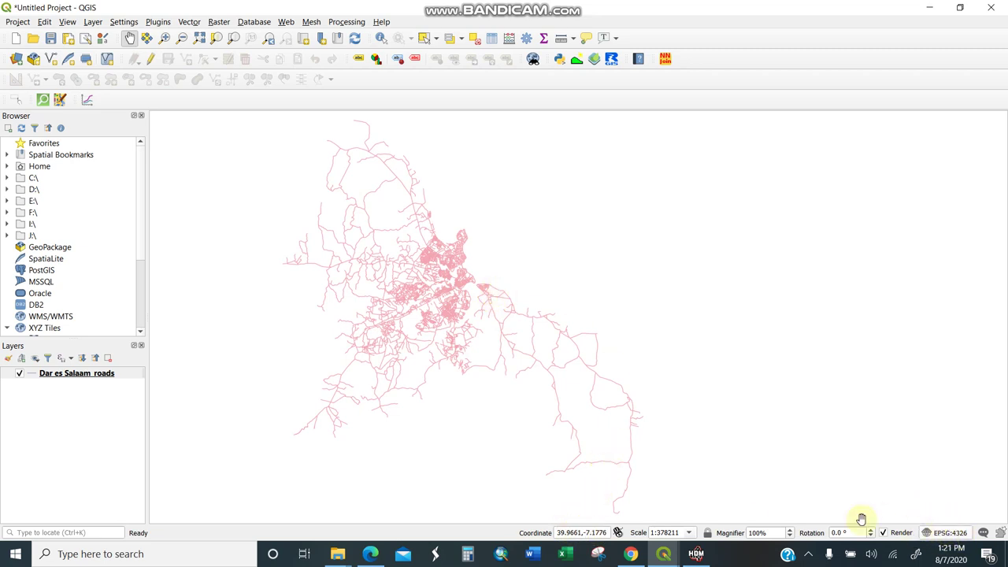
mouse_move(428, 279)
left_mouse_down()
mouse_move(463, 291)
mouse_move(445, 287)
left_mouse_up()
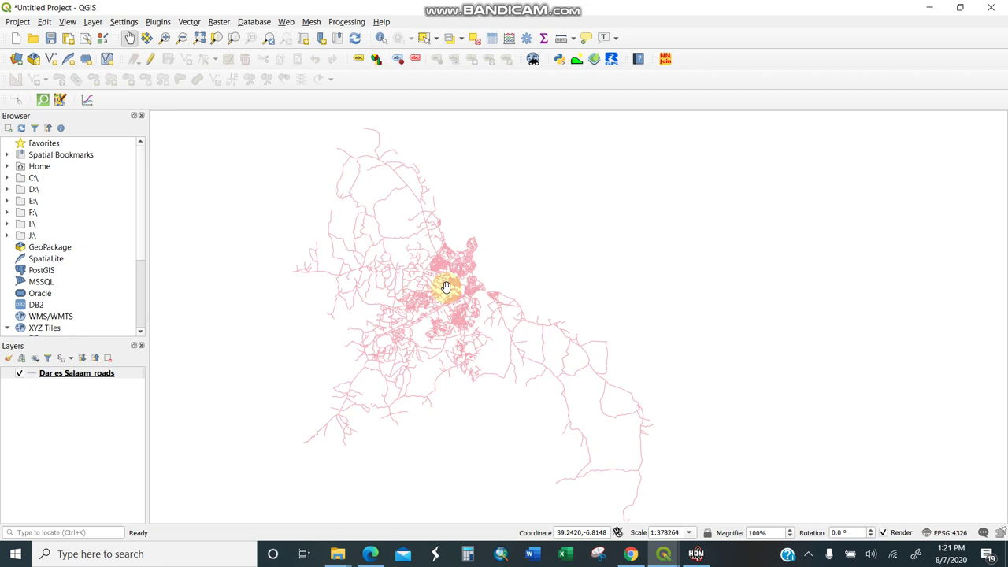
left_click_drag(410, 321, 395, 284)
left_click(112, 373)
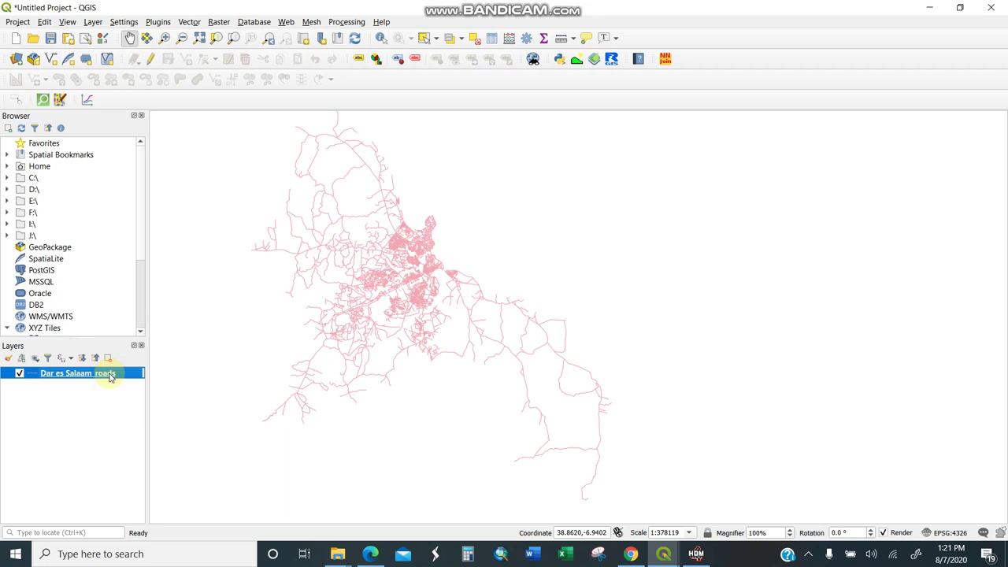
Step: Start saving the roads layer's features as a new file, browsing into the Dar es Salaam-WGS 84 folder
right_click(110, 376)
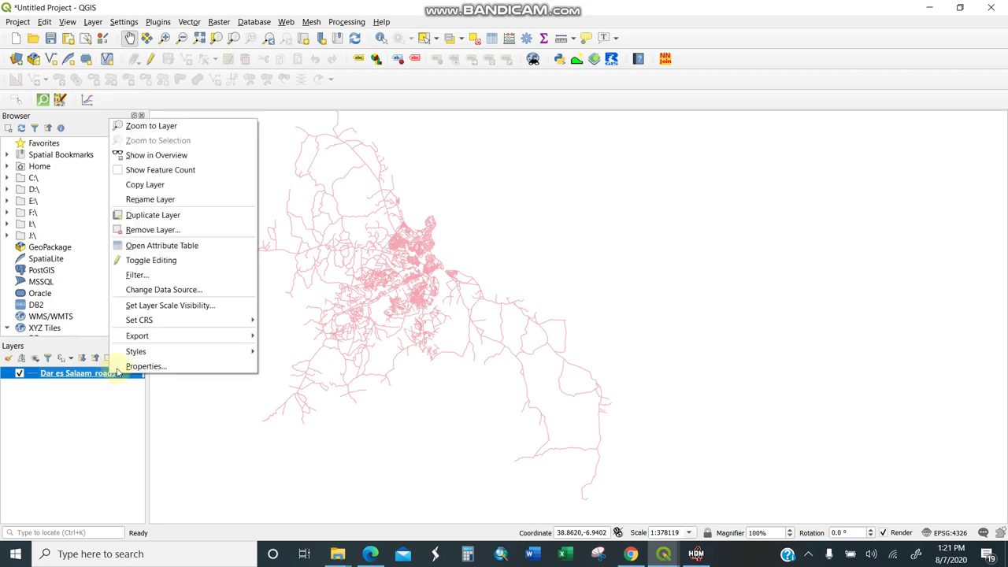
mouse_move(191, 342)
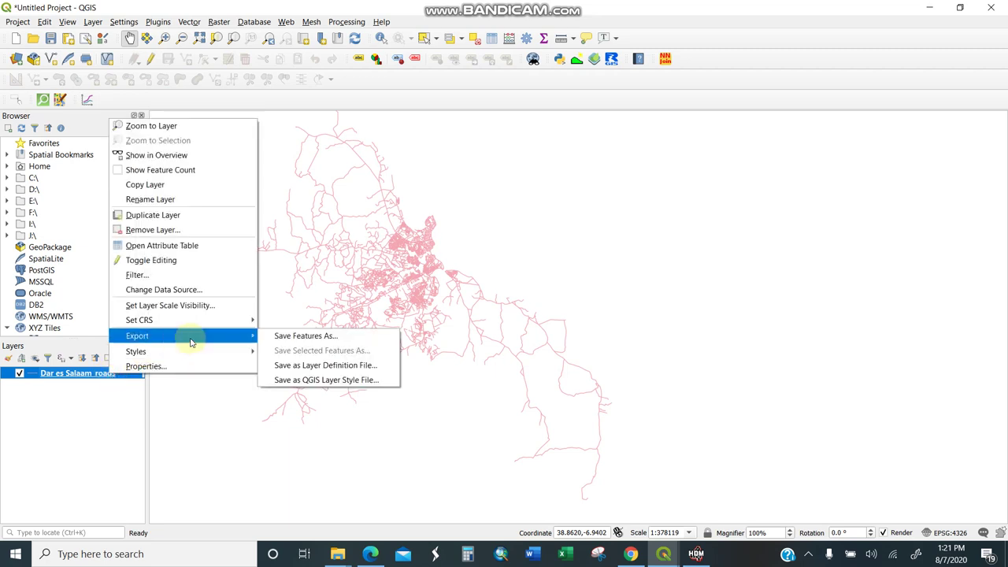
left_click(334, 336)
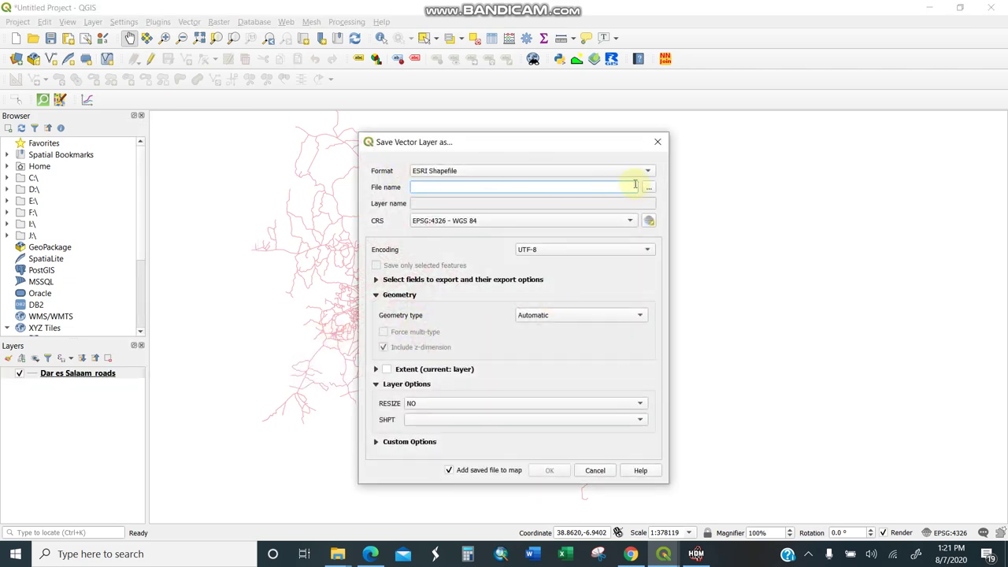
left_click(648, 190)
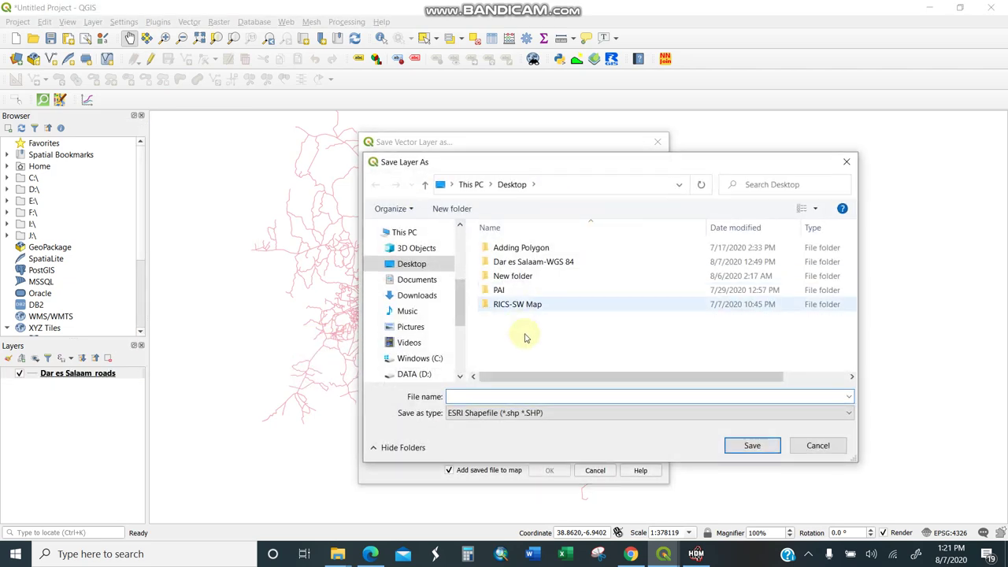
double_click(560, 264)
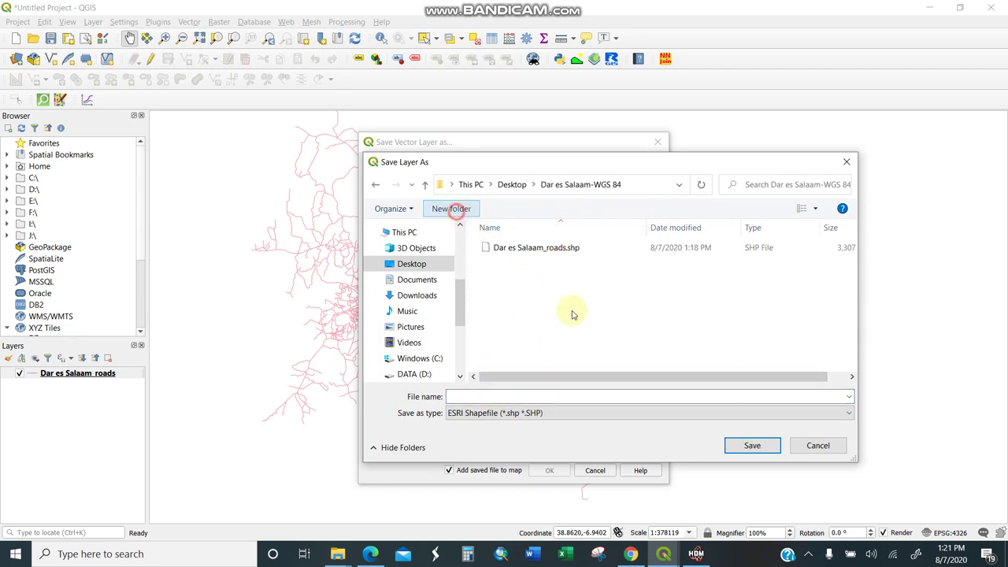
Step: Create a 'UTM Zone 37S' folder and set the output file to Dsm_37S inside it
left_click(455, 209)
key("BackSpace")
type("UTM")
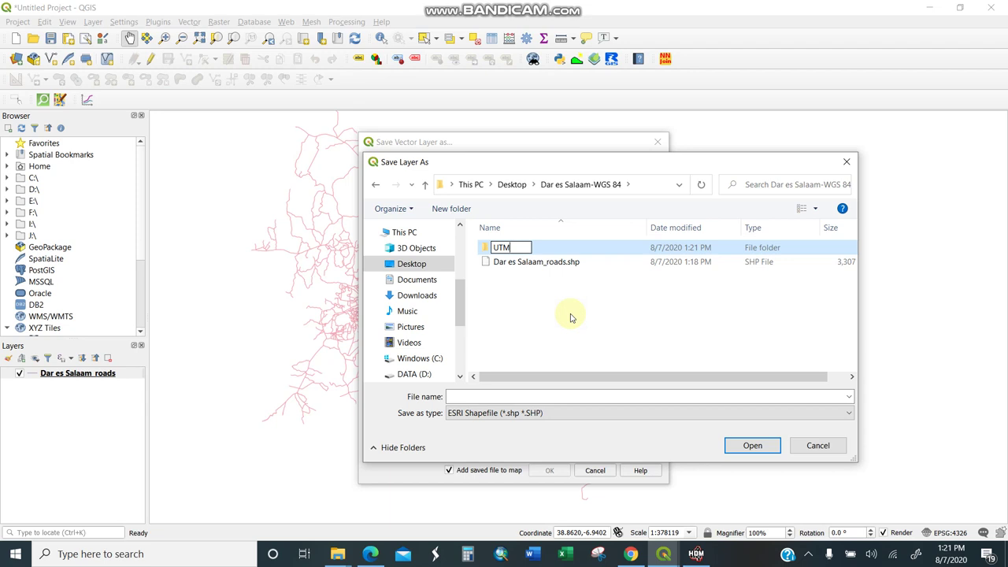
type(" Zone 37S")
left_click(575, 293)
left_click(540, 250)
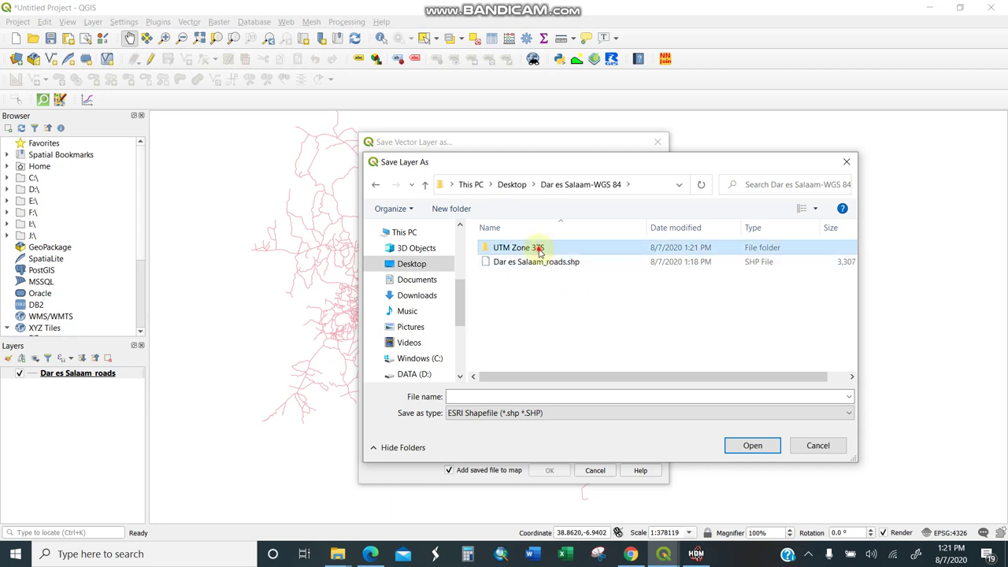
double_click(540, 251)
left_click(480, 397)
type("Dsm_37S")
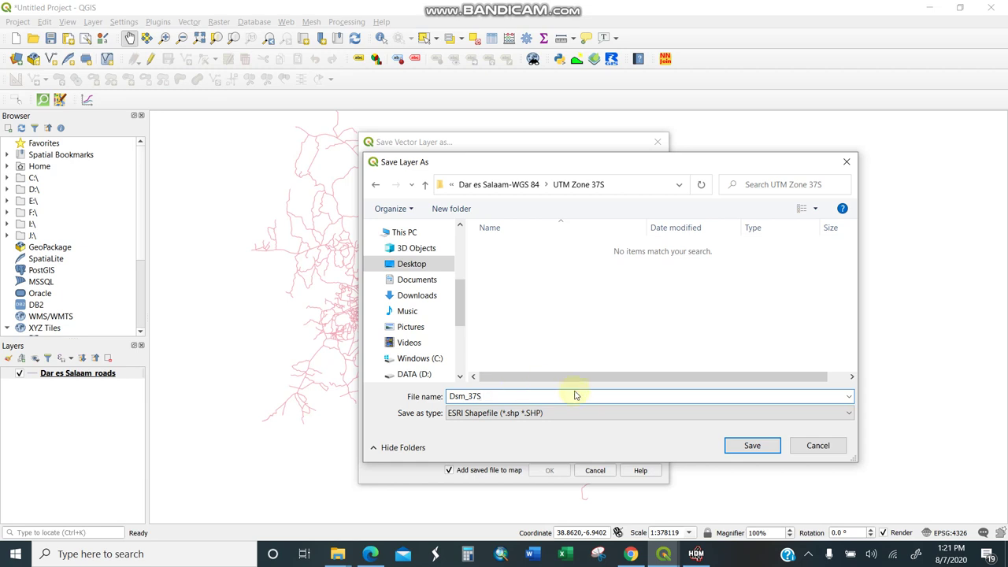
left_click(750, 445)
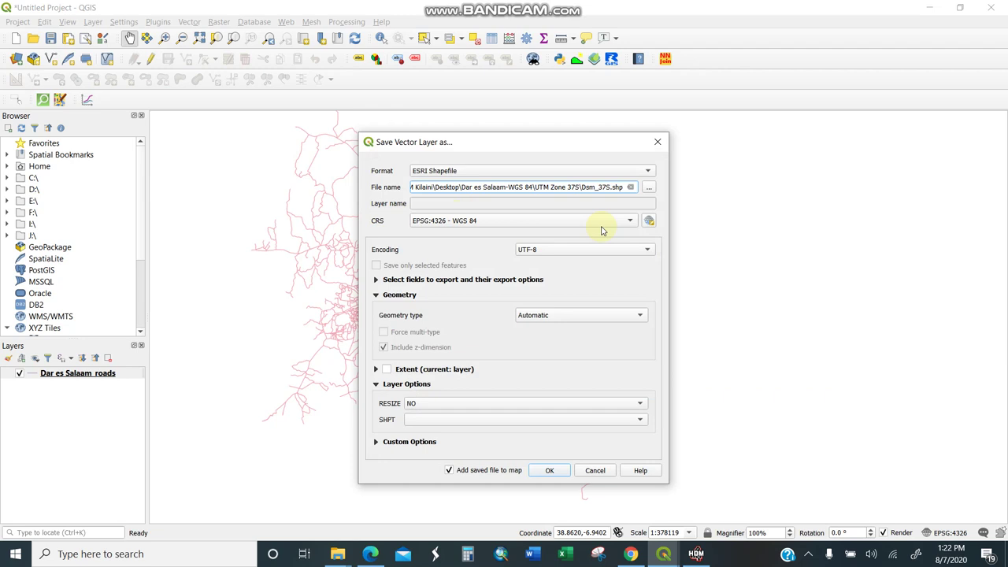
Step: Set the export CRS to EPSG:32737 – WGS 84 / UTM zone 37S
left_click(648, 219)
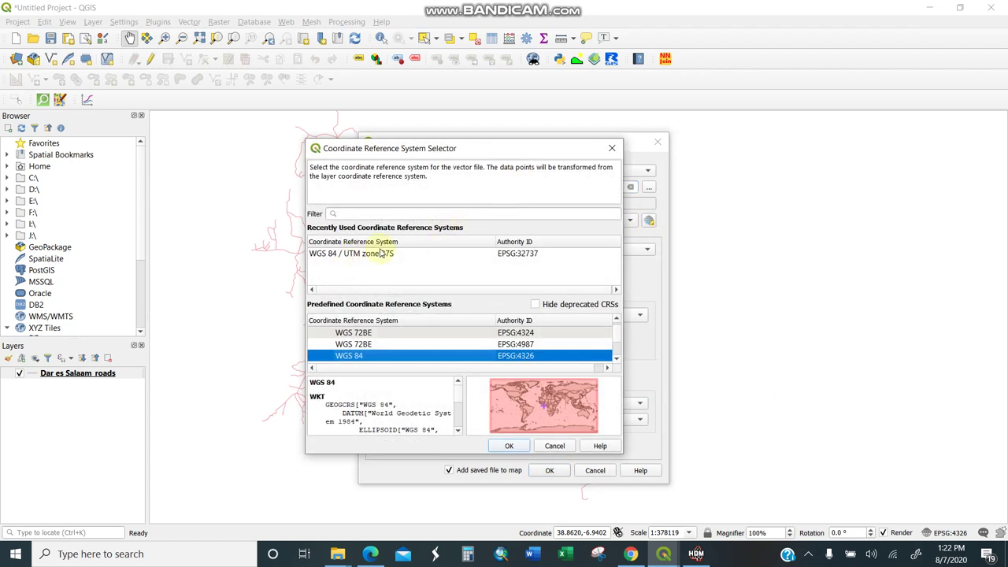
left_click(383, 252)
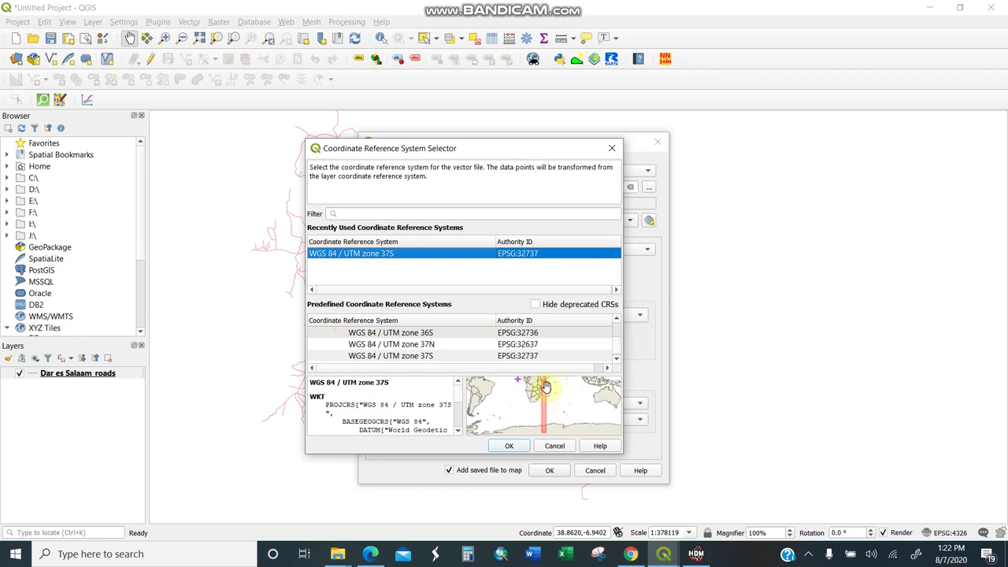
left_click(509, 446)
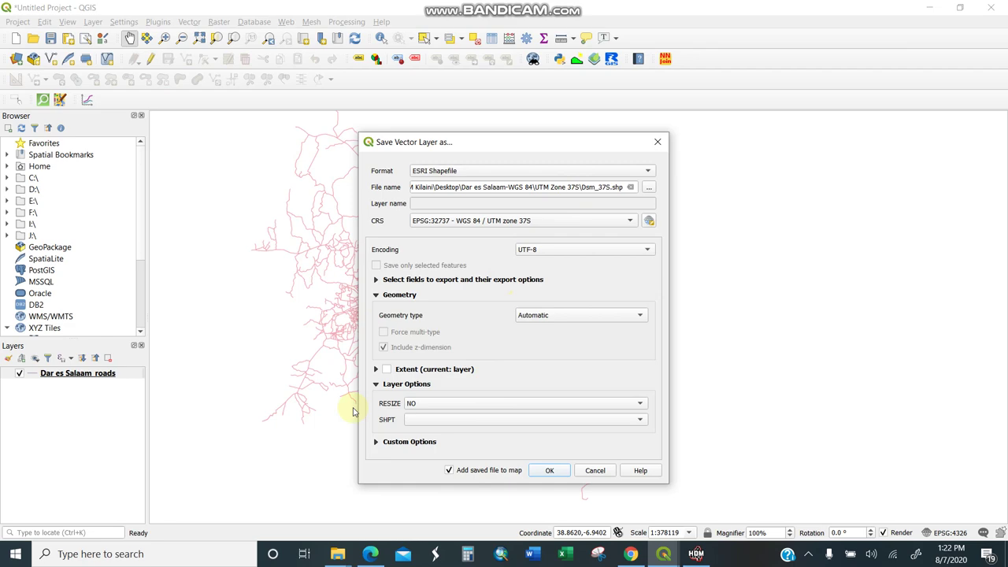
Step: Run the export so the Dsm_37S layer is added to the map
left_click(550, 471)
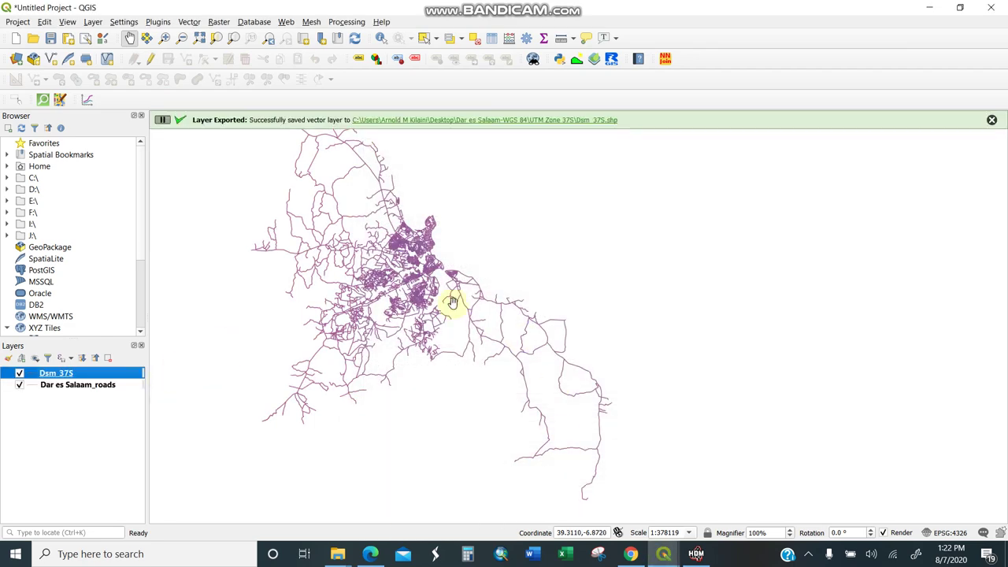
scroll(459, 268, "up", 3)
scroll(459, 269, "up", 2)
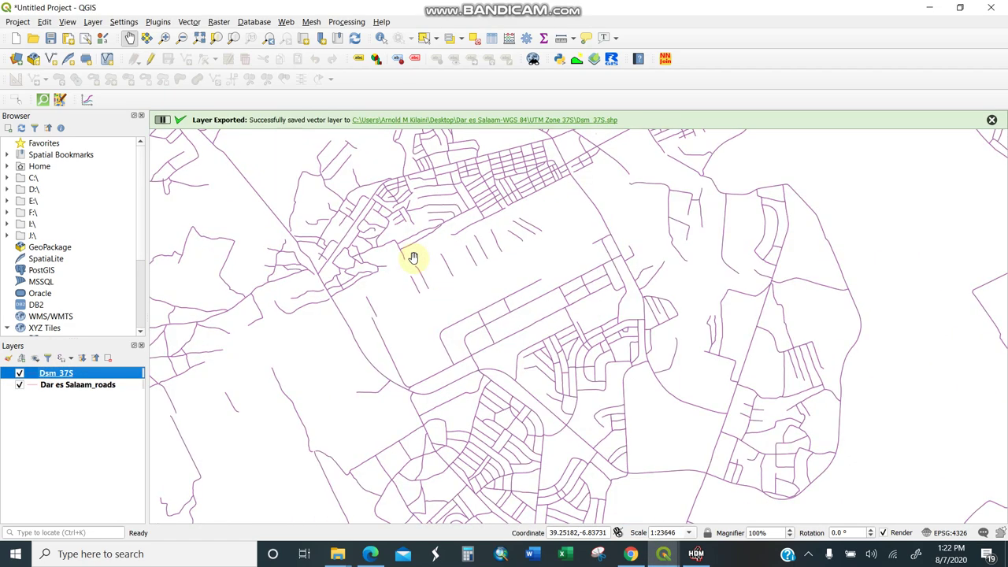
scroll(434, 234, "down", 2)
Step: Remove the original Dar es Salaam_roads layer and zoom out to view the whole Dsm_37S network
left_click(41, 386)
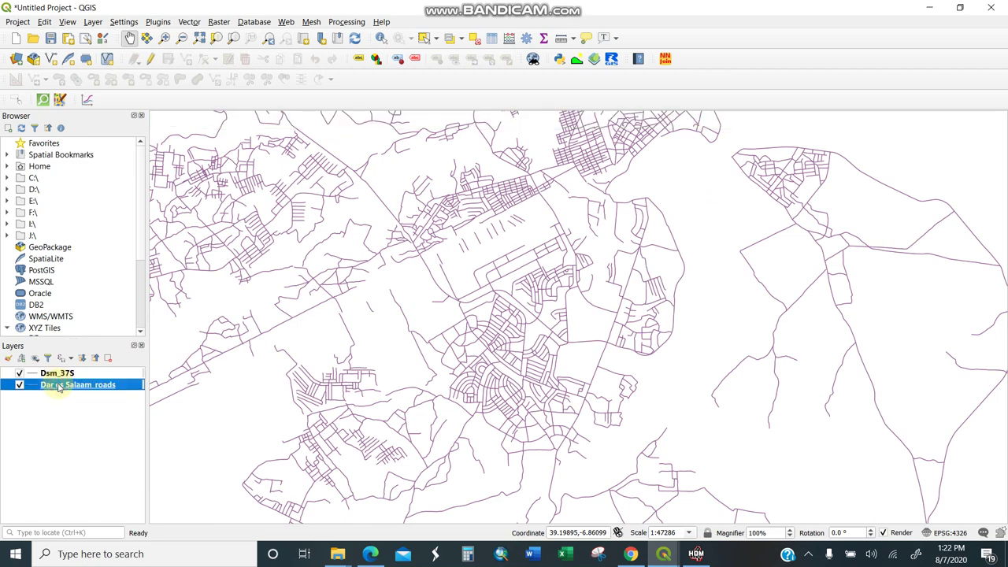
right_click(59, 386)
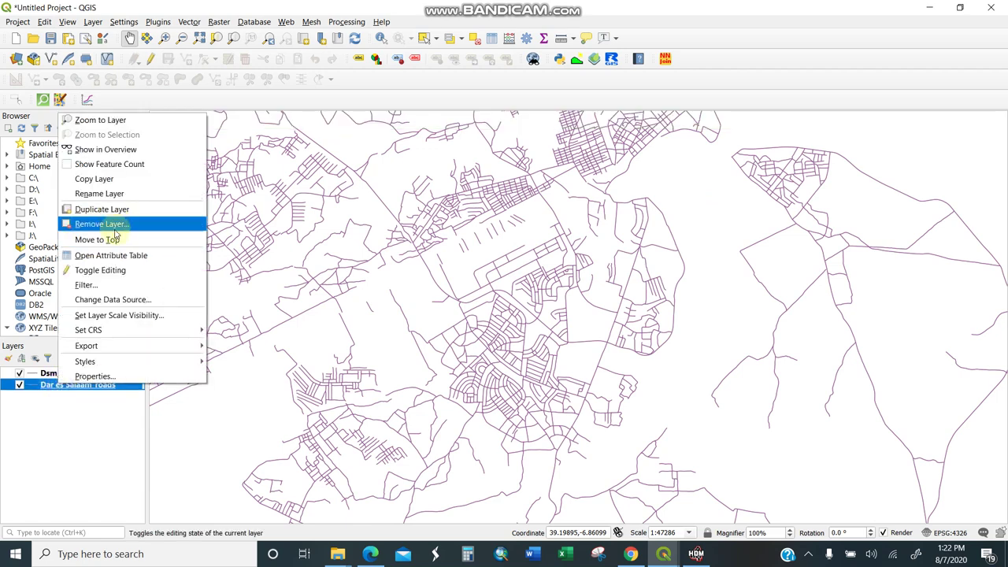
left_click(111, 226)
left_click(498, 291)
scroll(449, 310, "down", 2)
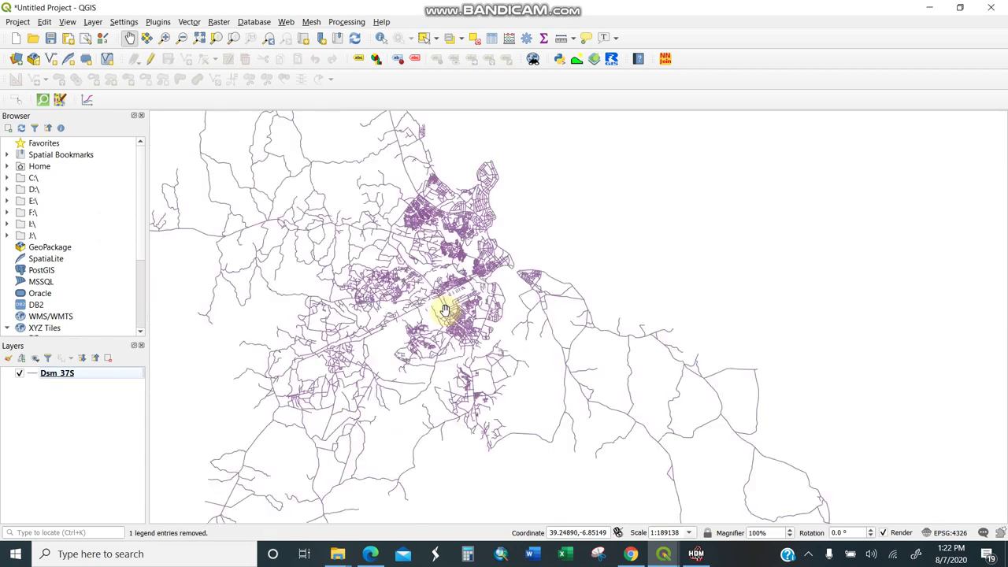
scroll(473, 266, "up", 1)
scroll(495, 263, "down", 2)
scroll(473, 266, "up", 1)
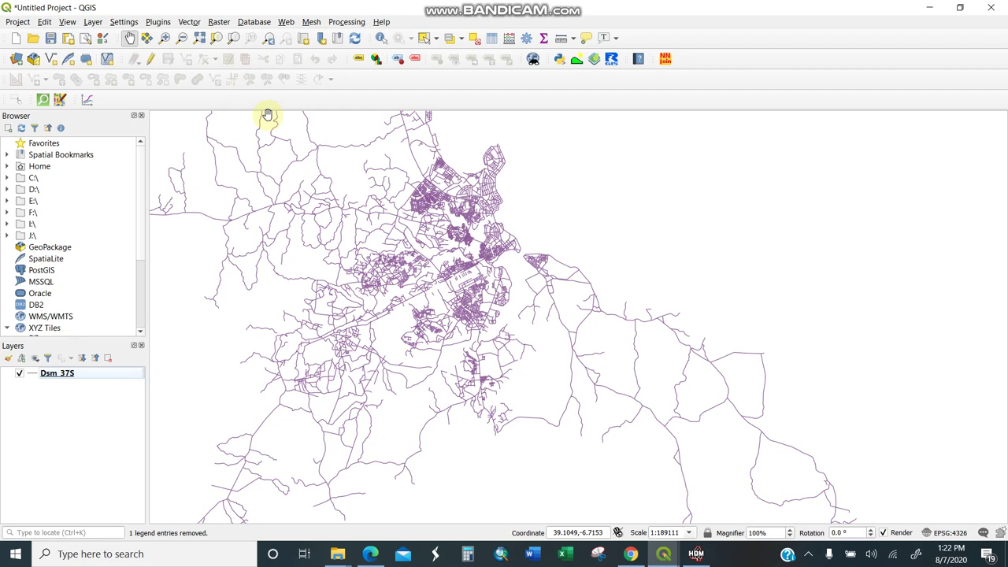
scroll(469, 274, "up", 1)
left_click_drag(386, 281, 462, 292)
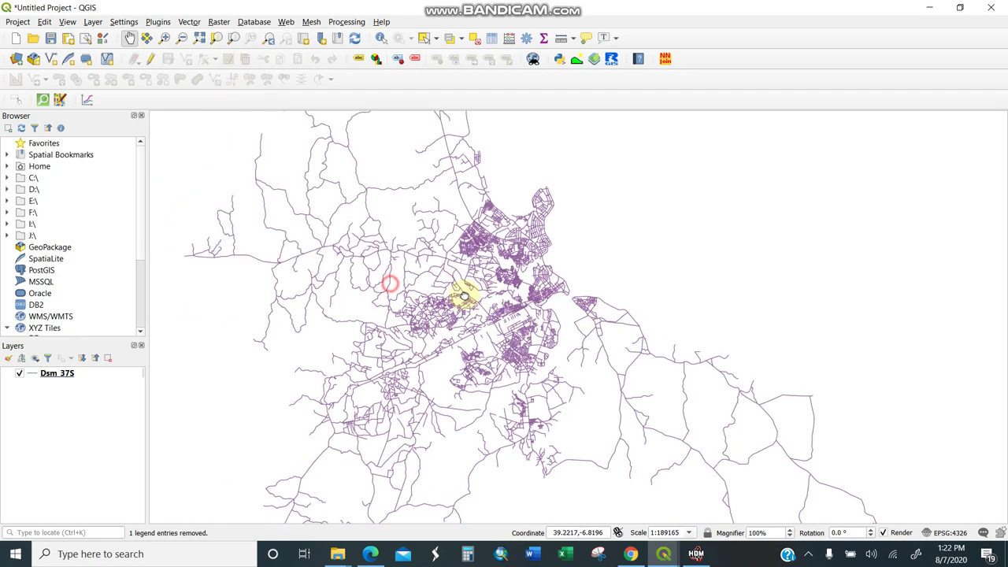
scroll(481, 270, "down", 1)
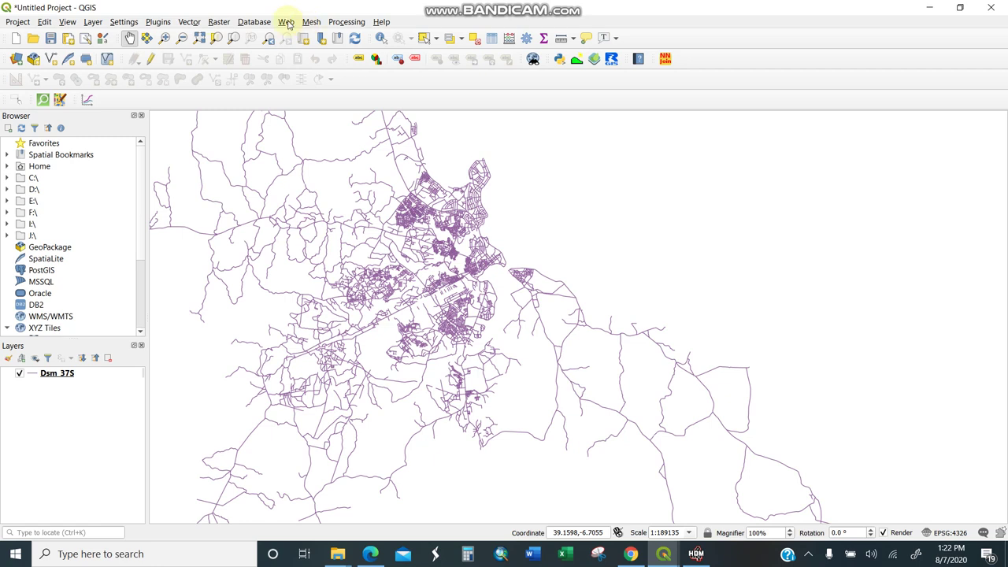
Step: Drag Google Satellite from XYZ Tiles onto the map, place it below Dsm_37S, and zoom in
scroll(55, 295, "down", 3)
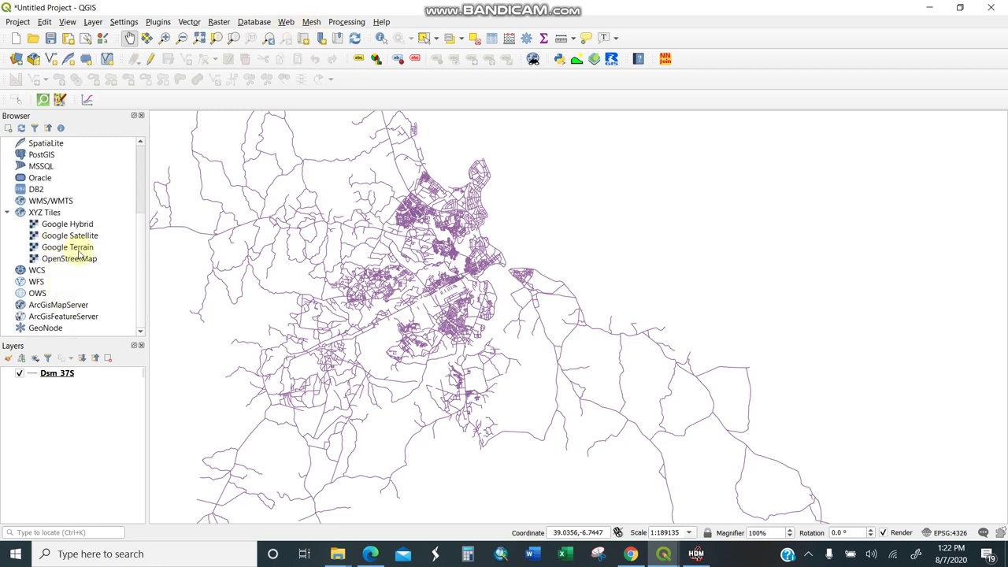
left_click(53, 238)
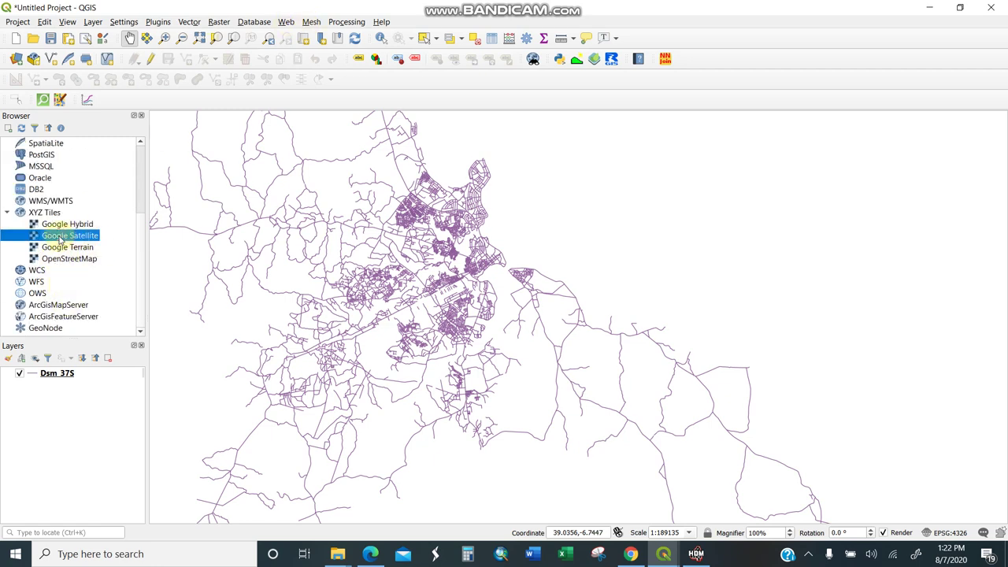
left_click_drag(59, 238, 430, 427)
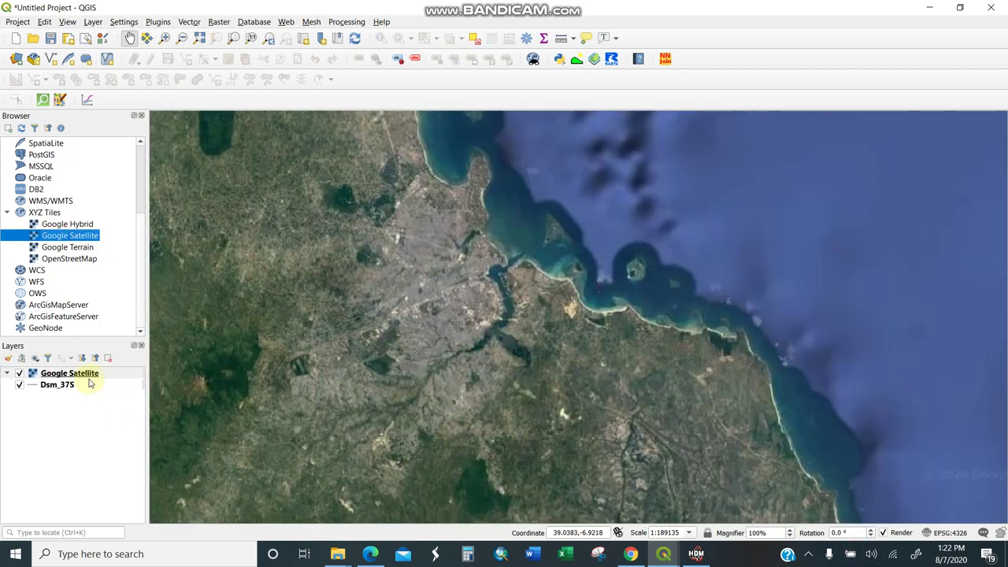
left_click_drag(91, 376, 88, 394)
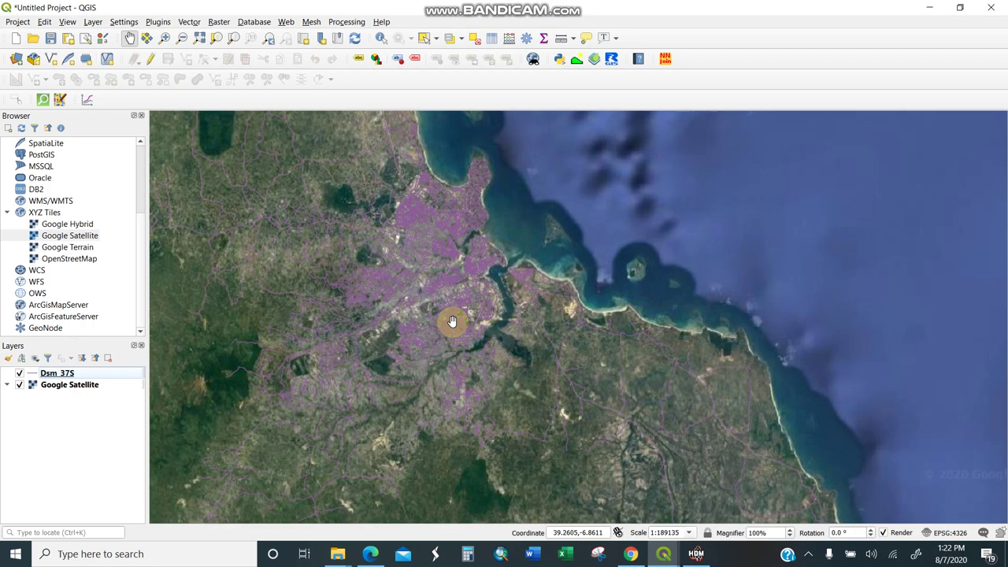
scroll(387, 314, "up", 1)
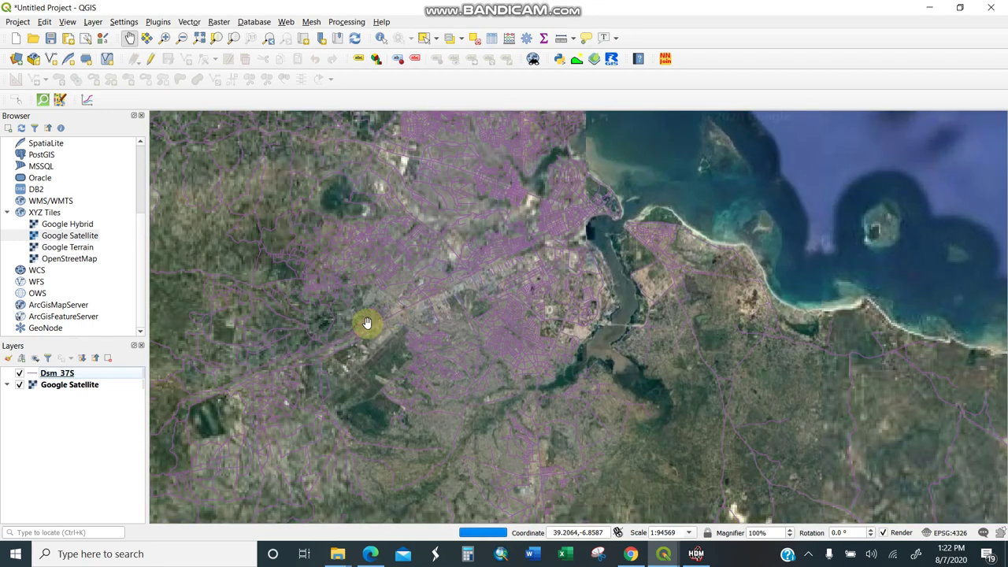
scroll(365, 318, "up", 1)
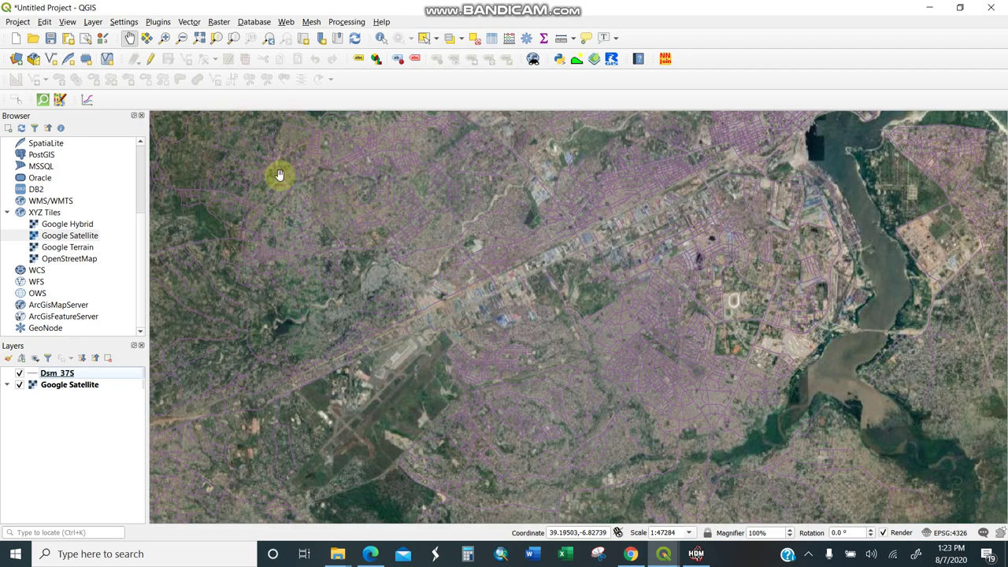
Step: Run Buffer on Dsm_37S with a 30 meter distance and round end caps
left_click(187, 22)
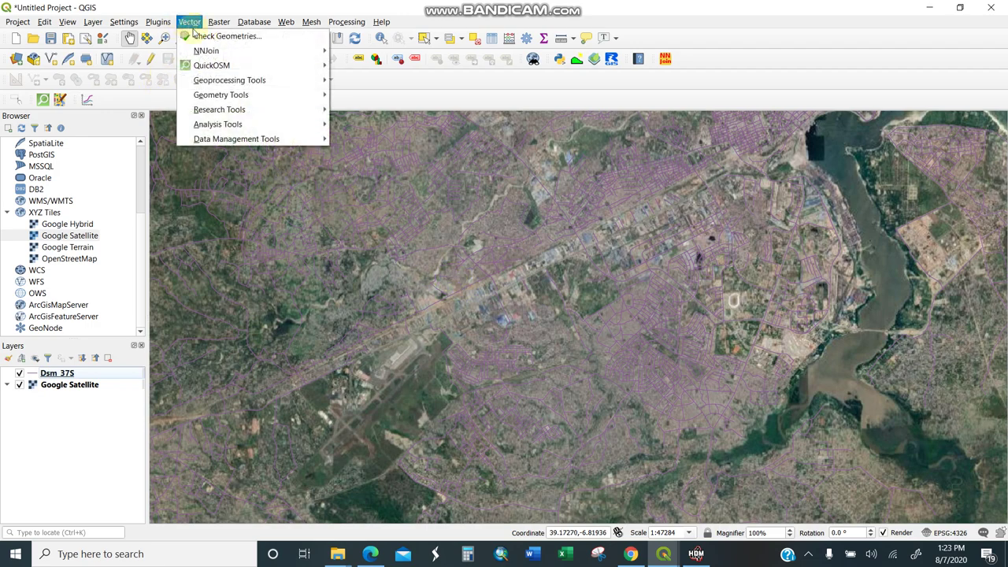
mouse_move(249, 111)
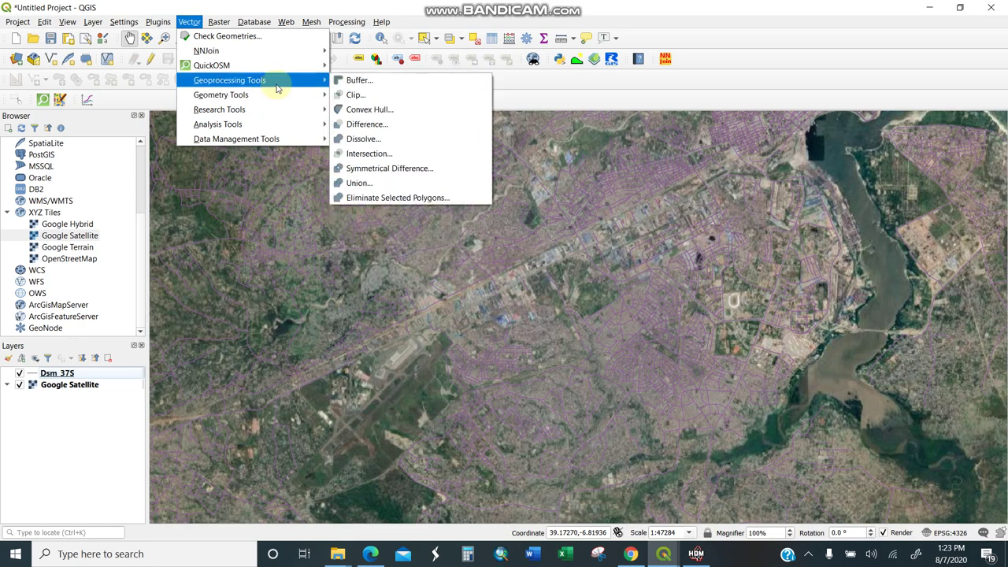
left_click(378, 85)
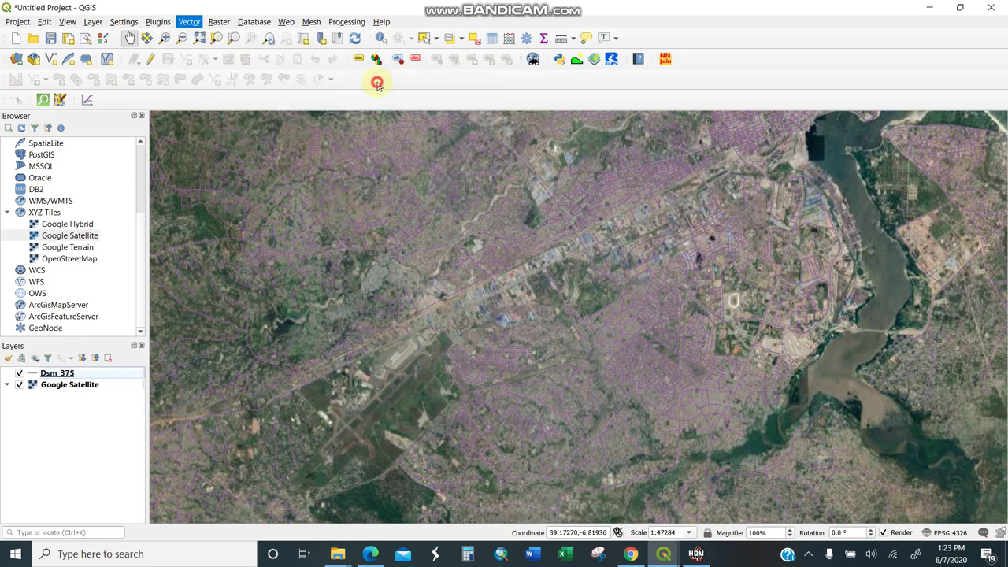
left_click_drag(520, 180, 517, 162)
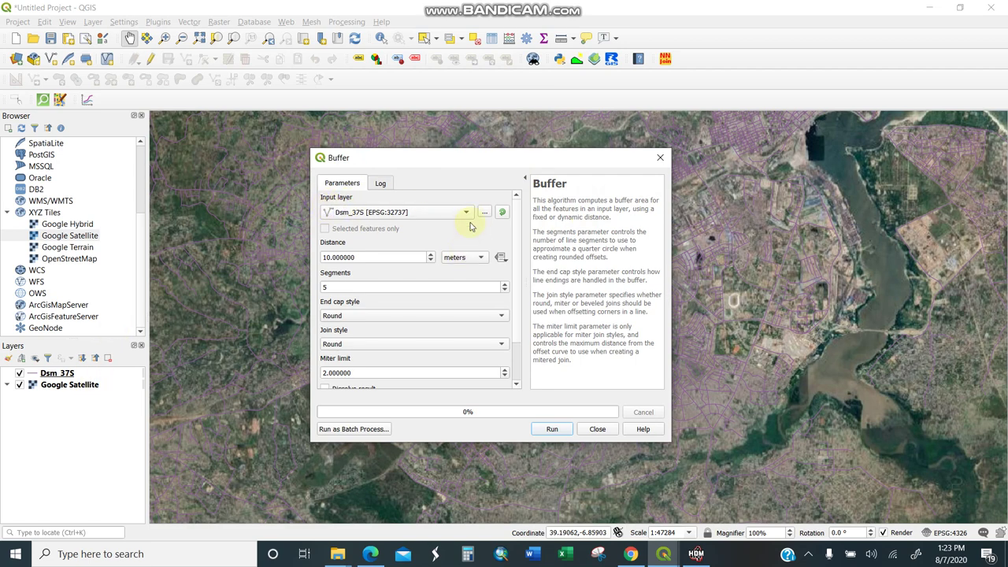
left_click(460, 262)
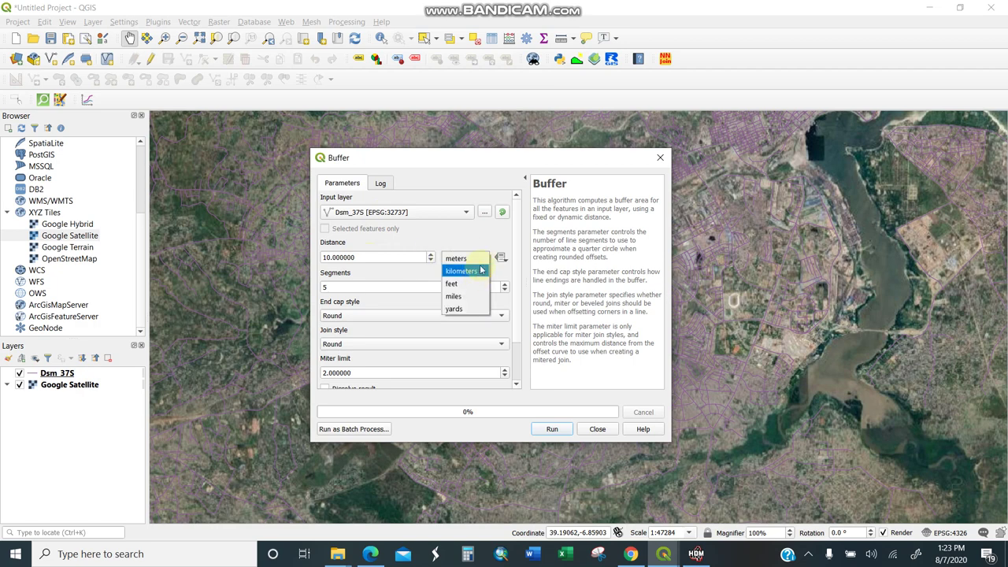
left_click(477, 257)
double_click(362, 257)
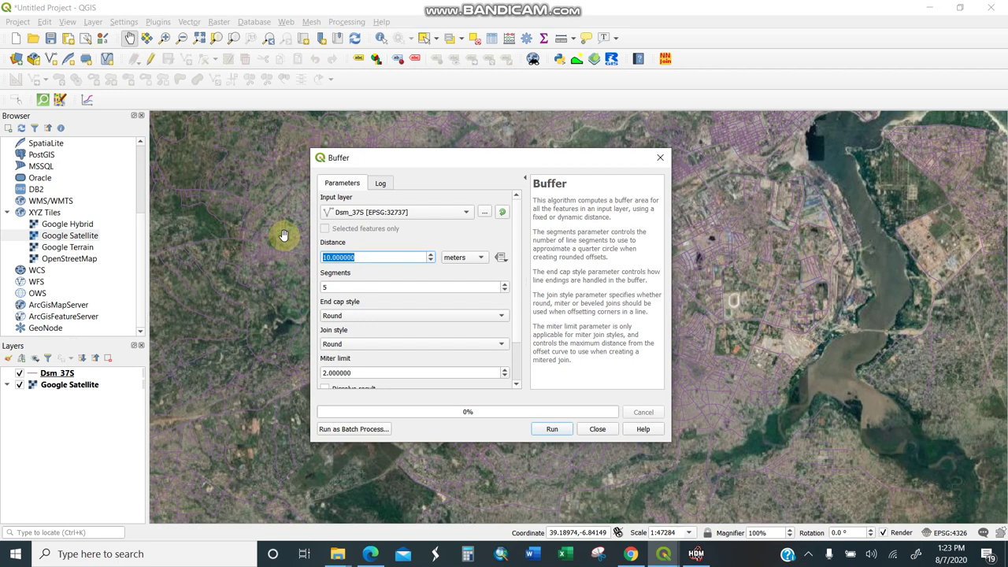
type("30")
left_click(497, 318)
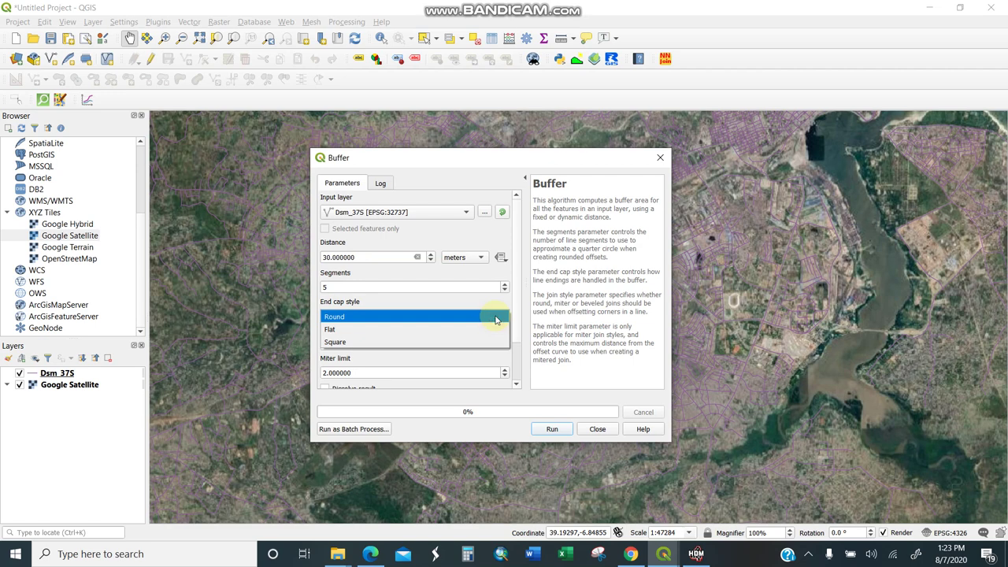
left_click(430, 317)
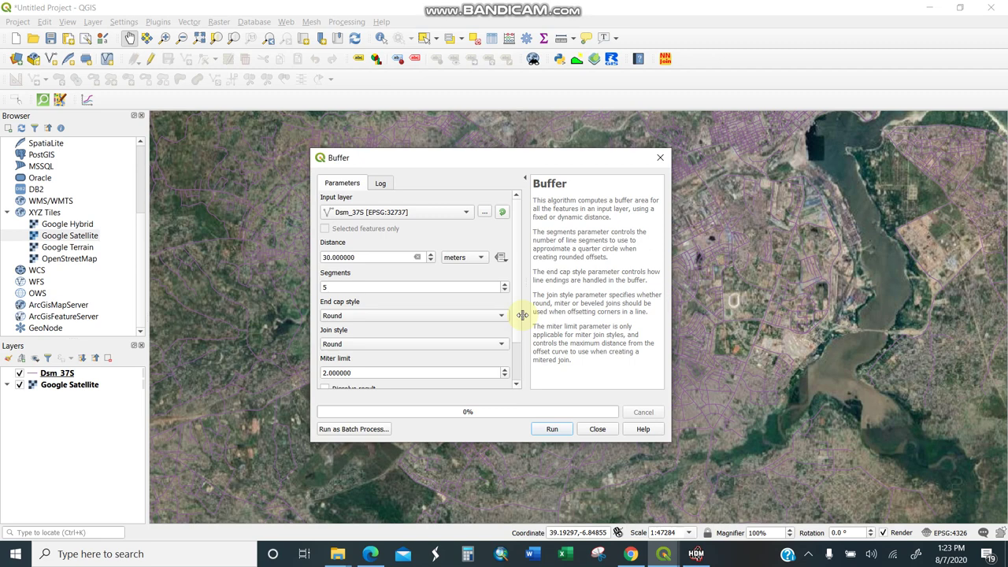
scroll(515, 311, "down", 3)
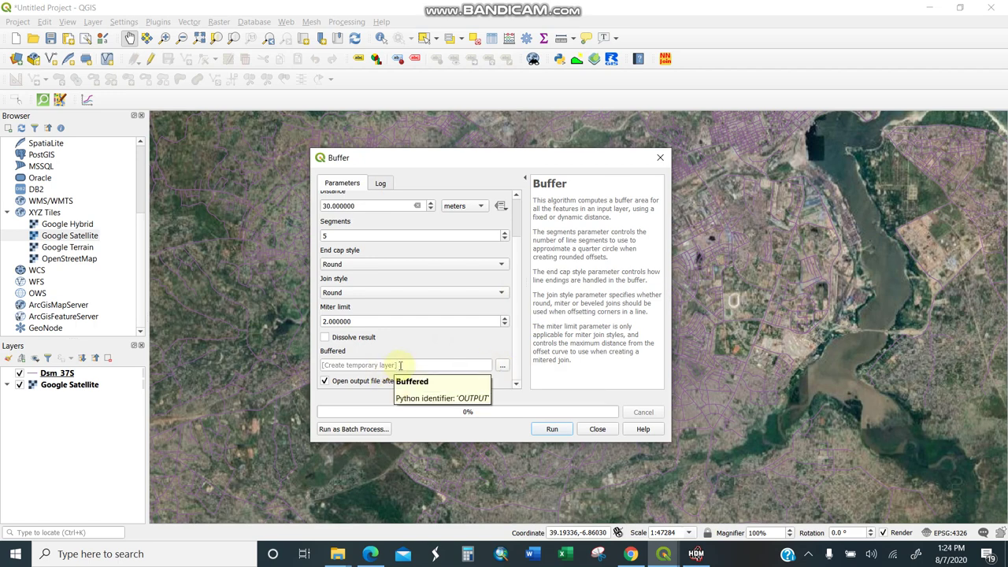
left_click(551, 429)
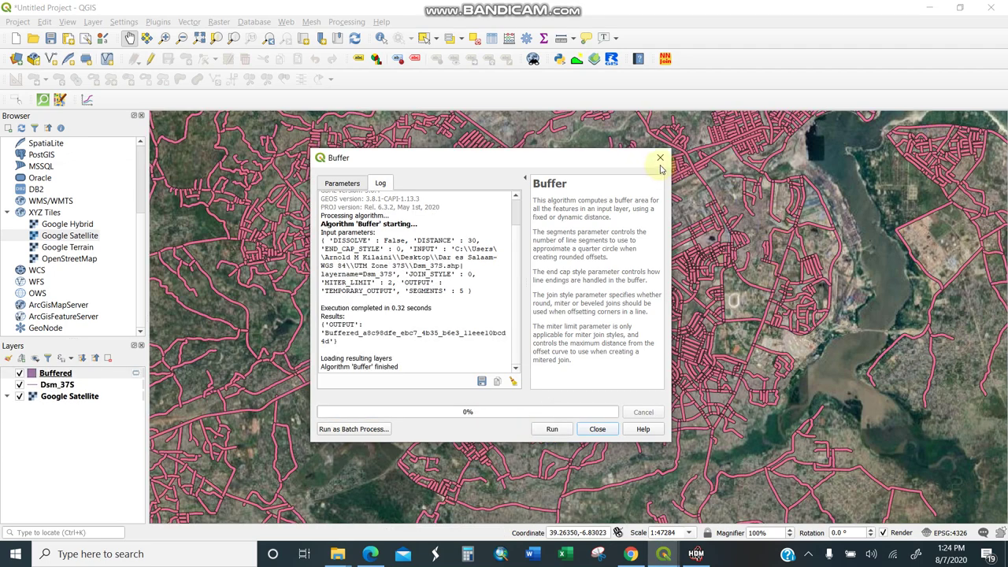
Step: Hide the Google Satellite basemap and move the Buffered layer beneath the Dsm_37S road lines
left_click(660, 157)
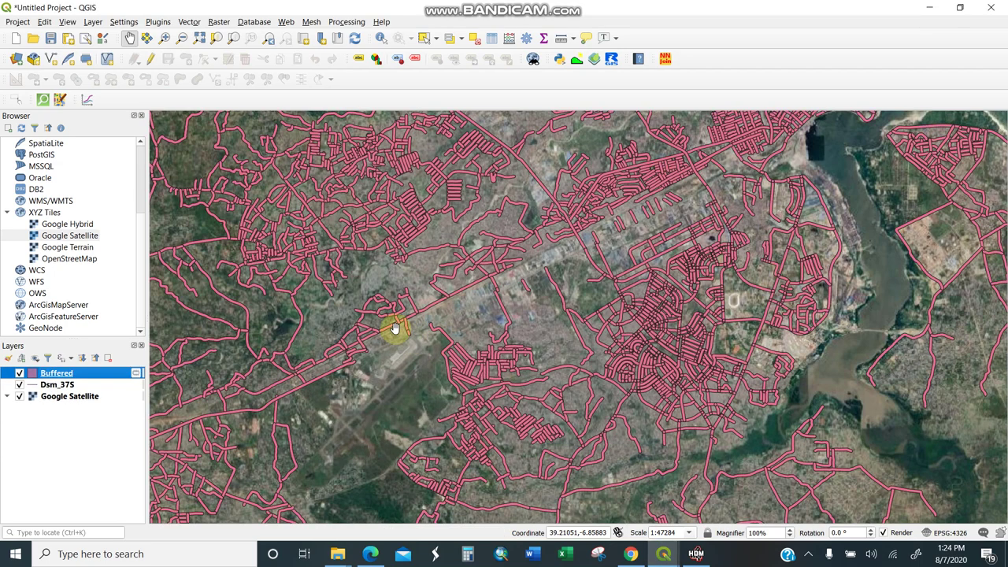
left_click(19, 397)
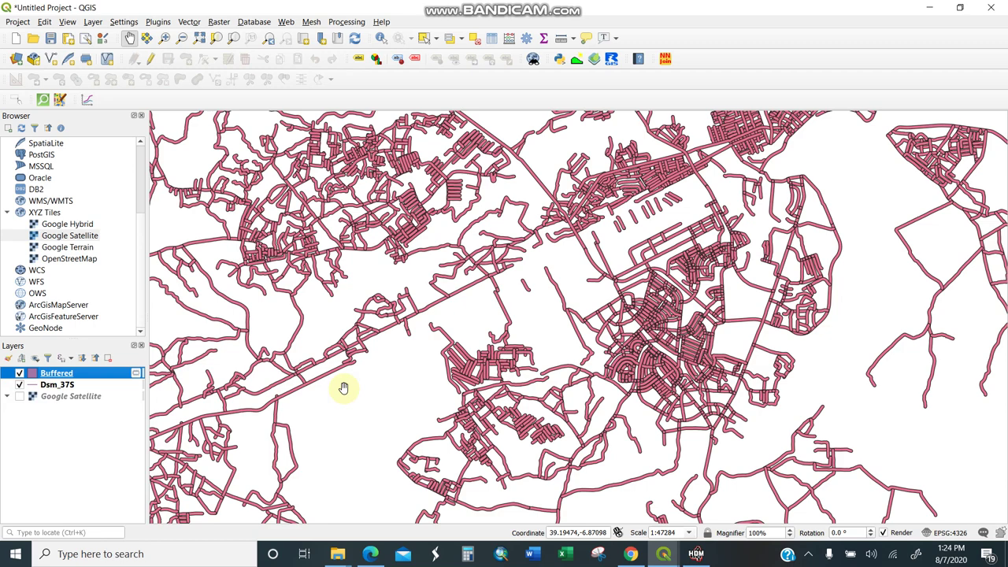
scroll(397, 338, "up", 1)
scroll(421, 303, "up", 1)
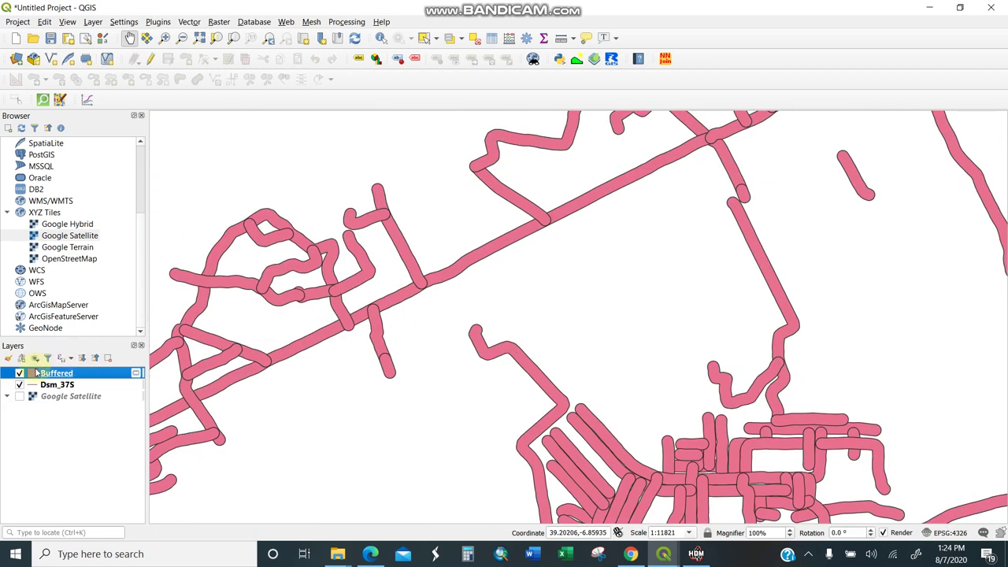
left_click_drag(54, 373, 45, 399)
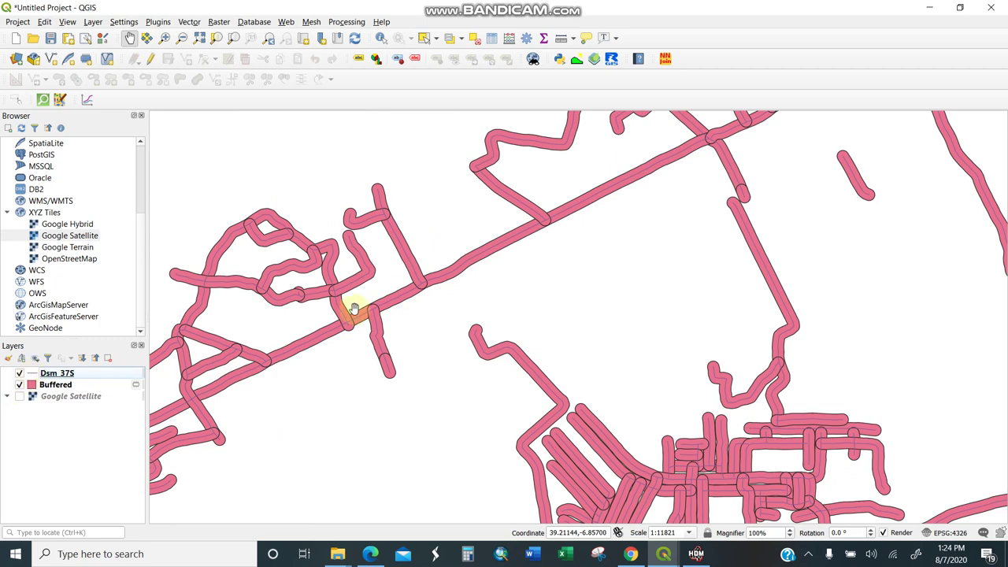
left_click(393, 305)
scroll(392, 306, "up", 3)
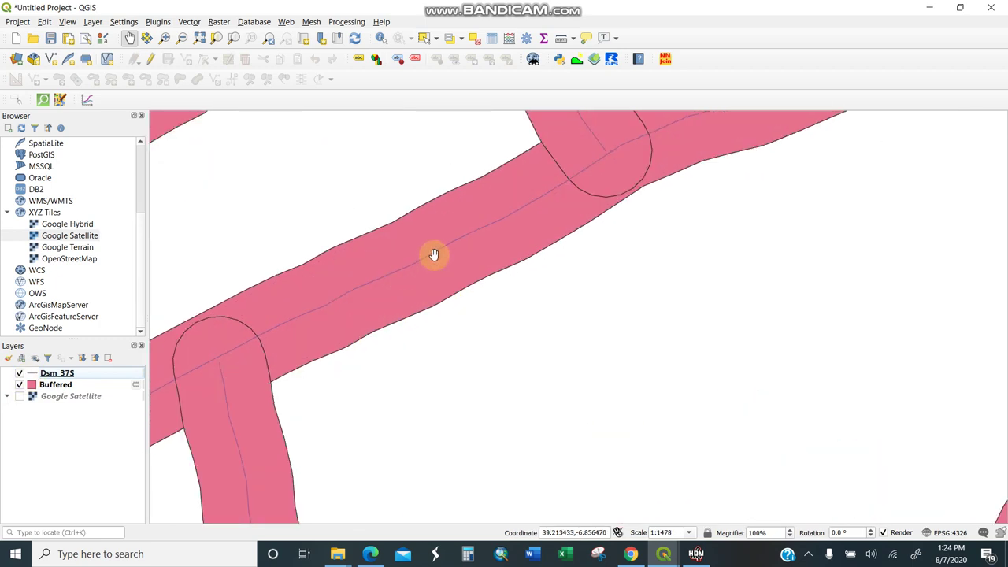
Step: Measure a buffer's width with the Measure Line tool, then close it and zoom out
left_click(573, 40)
left_click(590, 54)
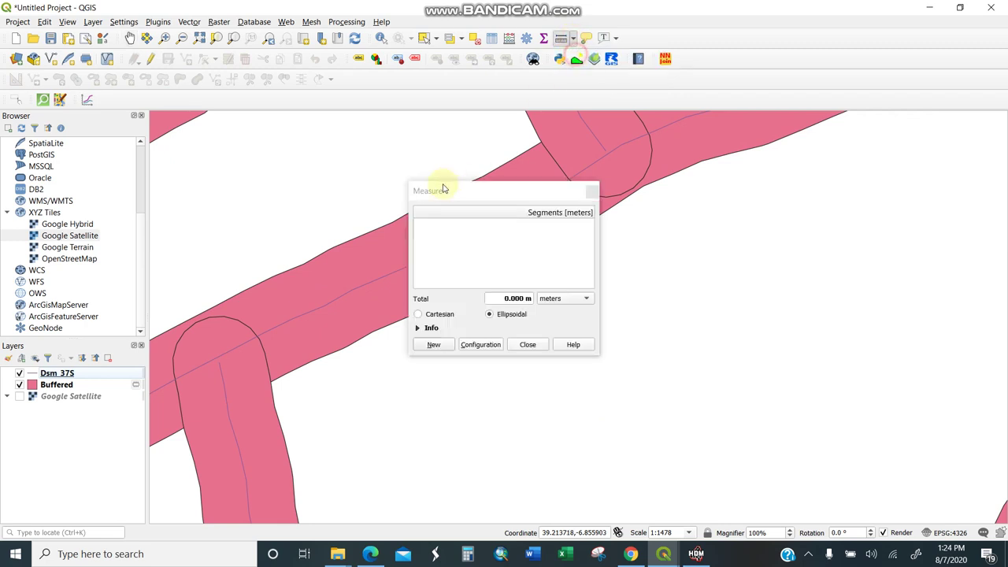
left_click(351, 238)
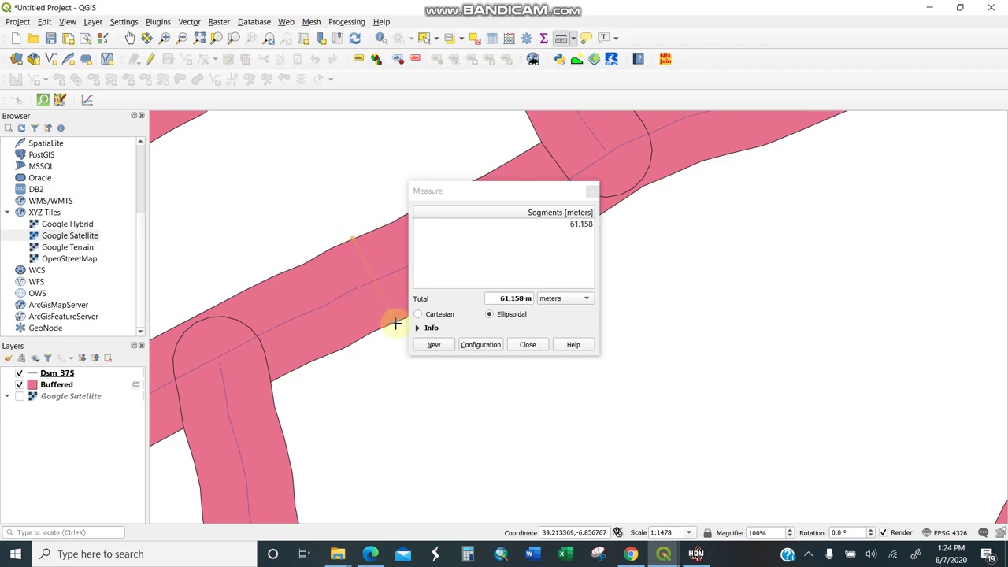
left_click(592, 192)
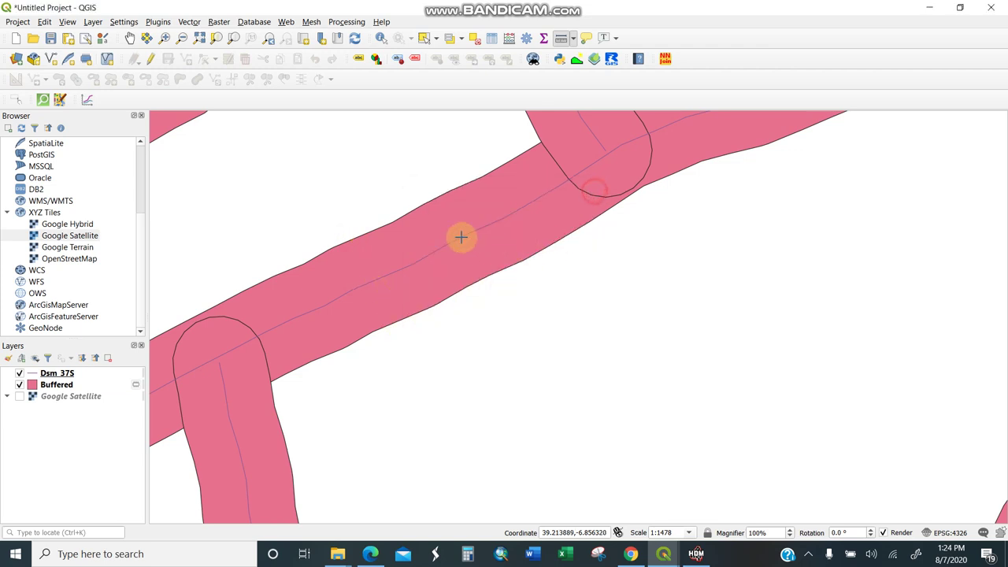
scroll(550, 255, "down", 2)
scroll(526, 255, "up", 2)
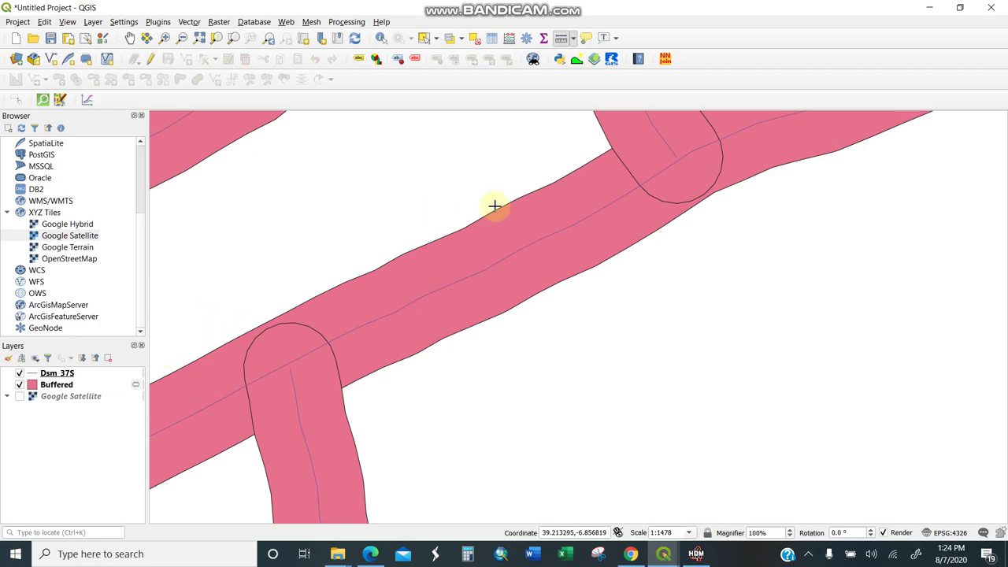
scroll(496, 252, "down", 4)
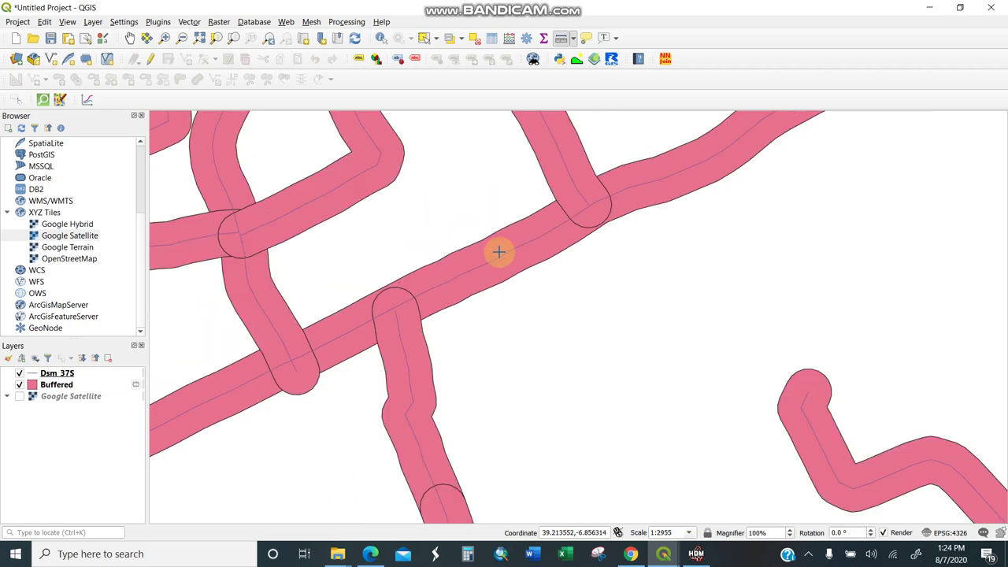
Step: In the Dsm_37S attribute table, sort by RoadClass and select the 23 Trunk Road rows
left_click(71, 384)
left_click(70, 377)
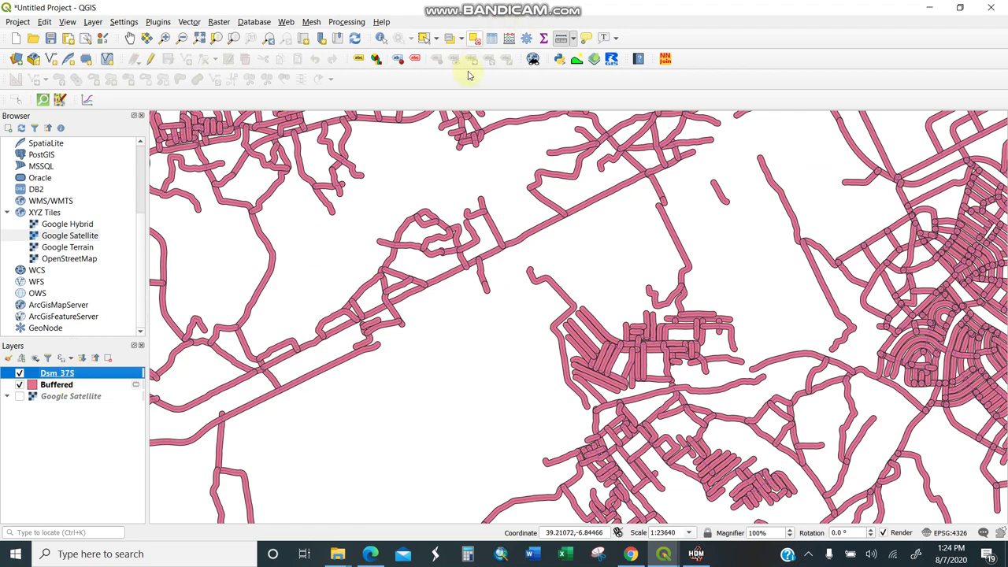
left_click(491, 39)
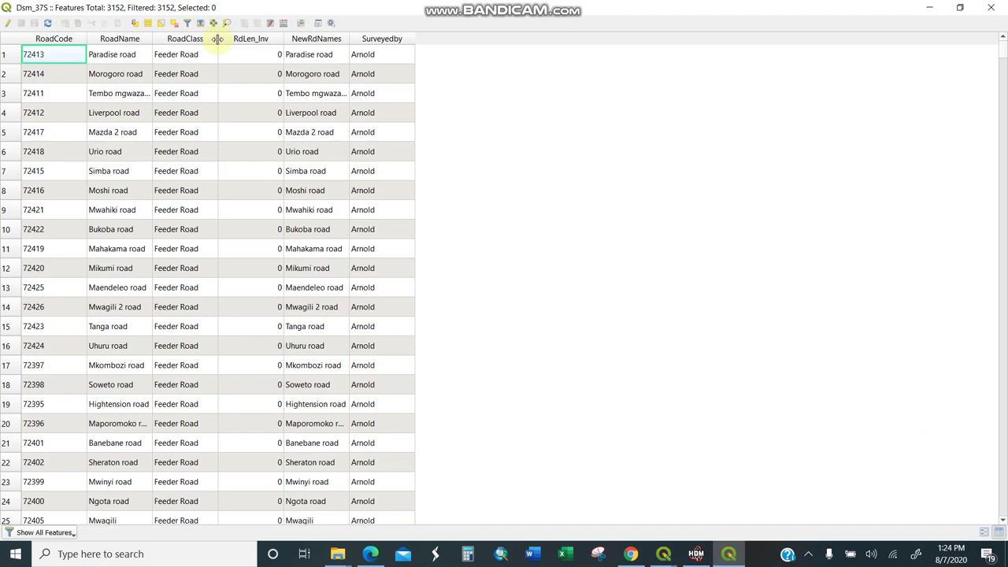
left_click(194, 41)
scroll(259, 197, "down", 20)
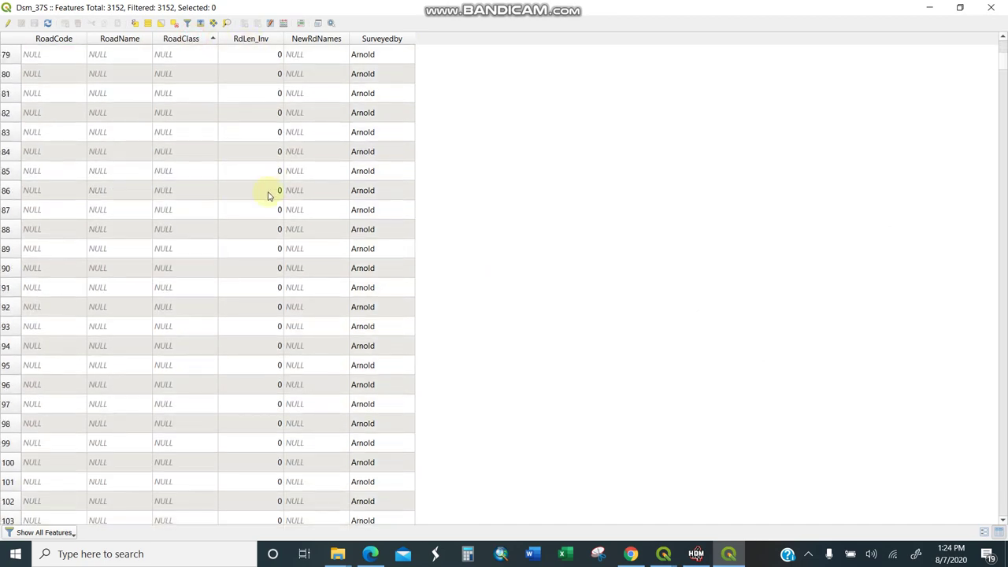
scroll(649, 293, "down", 9)
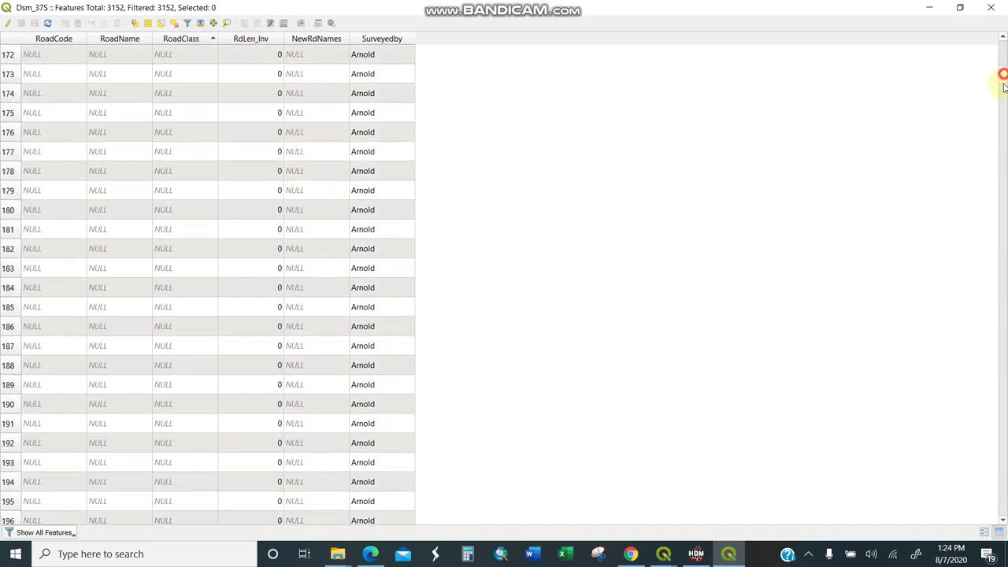
left_click_drag(1003, 87, 1002, 261)
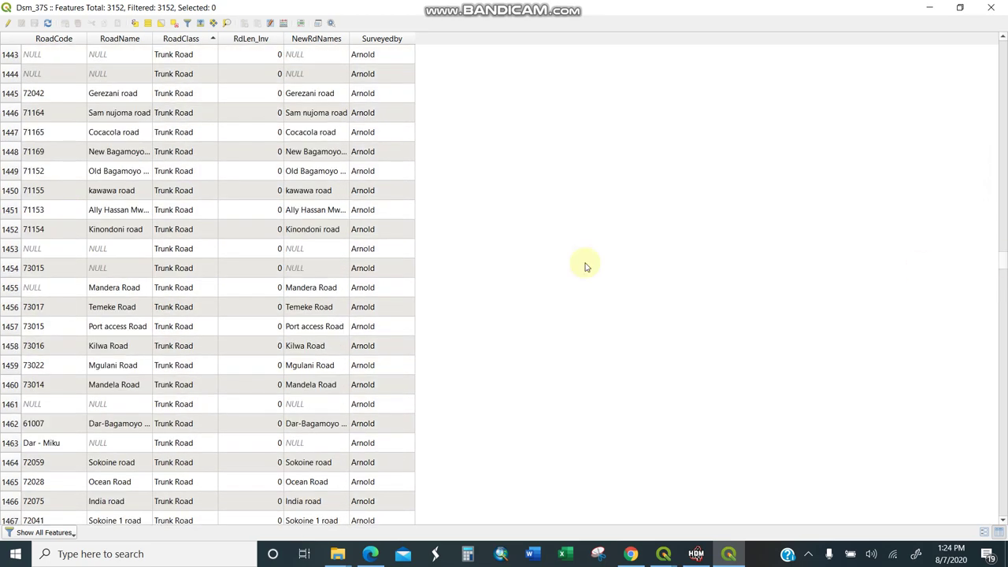
left_click_drag(11, 79, 31, 501)
left_click(991, 7)
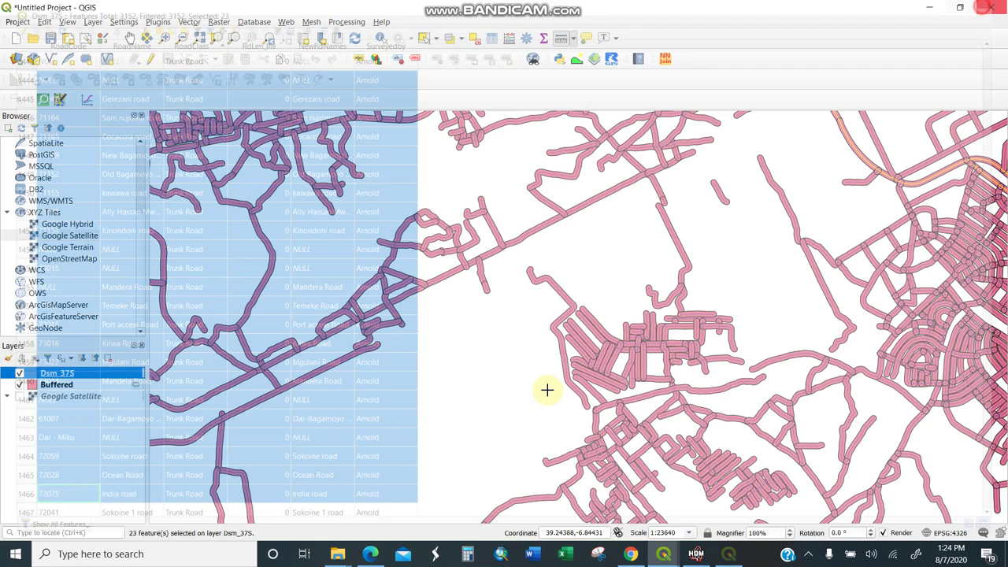
Step: Style the Dsm_37S road lines black with 0.46 width in Symbology and zoom in
right_click(55, 373)
left_click(87, 364)
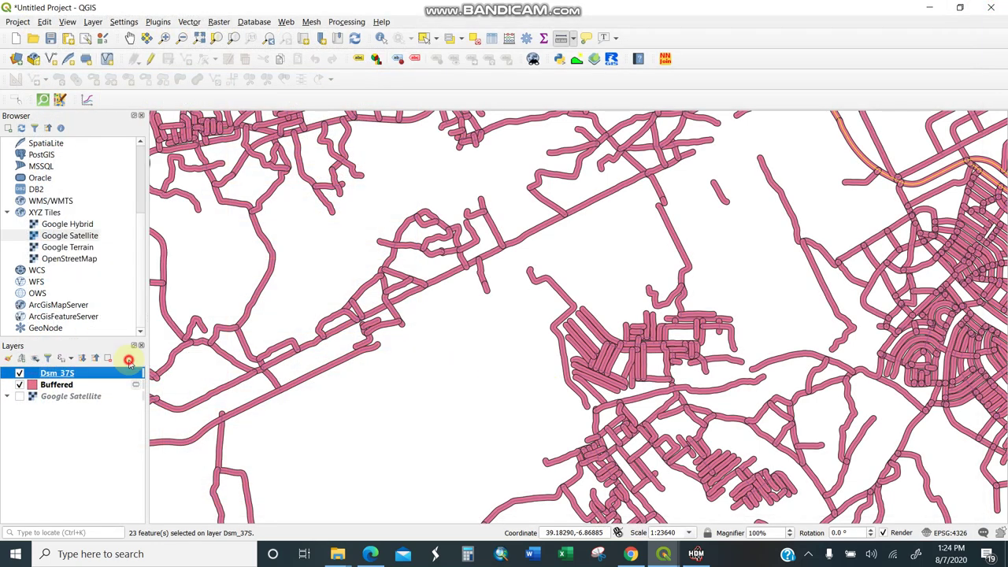
left_click(126, 151)
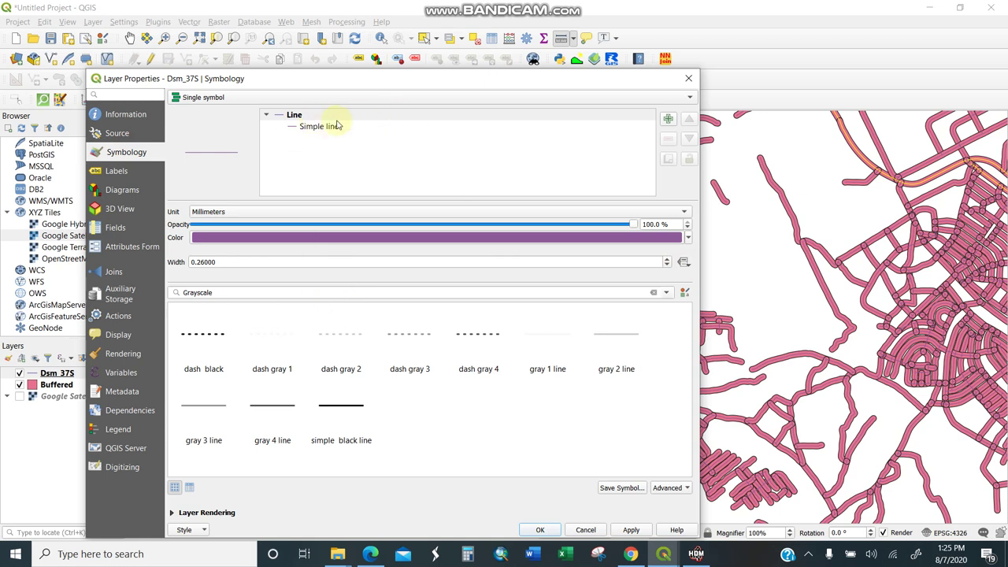
left_click(688, 237)
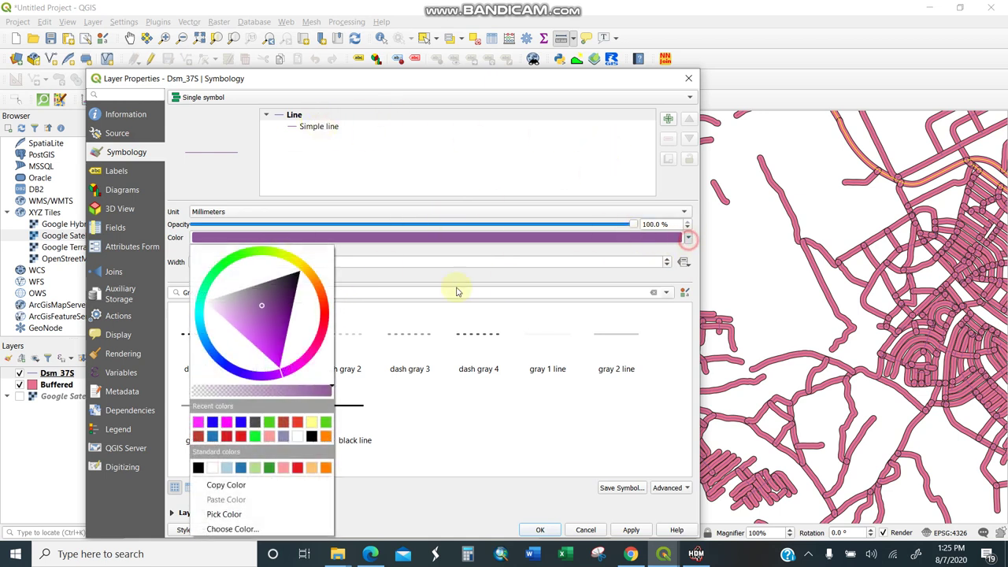
left_click(202, 466)
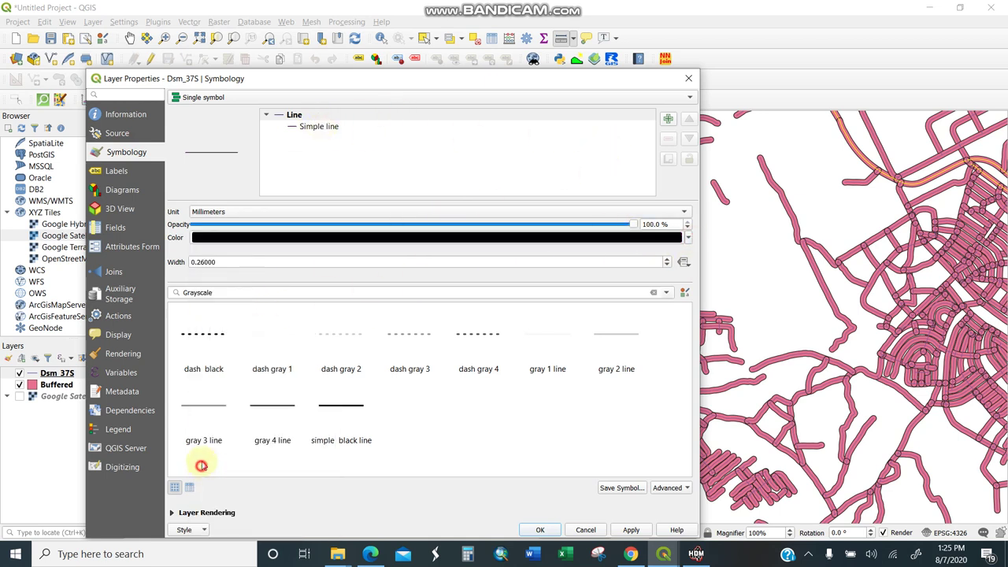
left_click(666, 259)
left_click(540, 530)
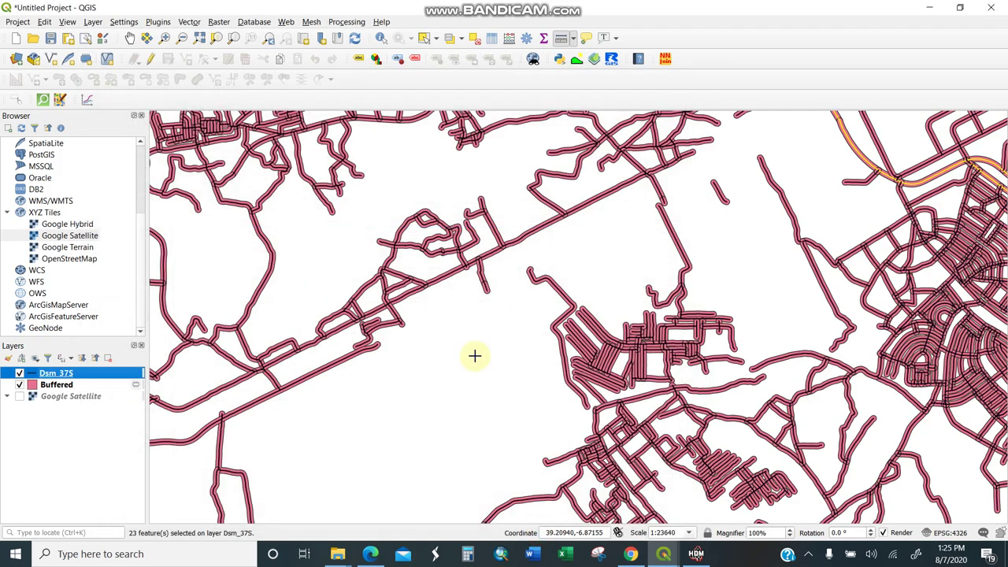
scroll(479, 220, "down", 3)
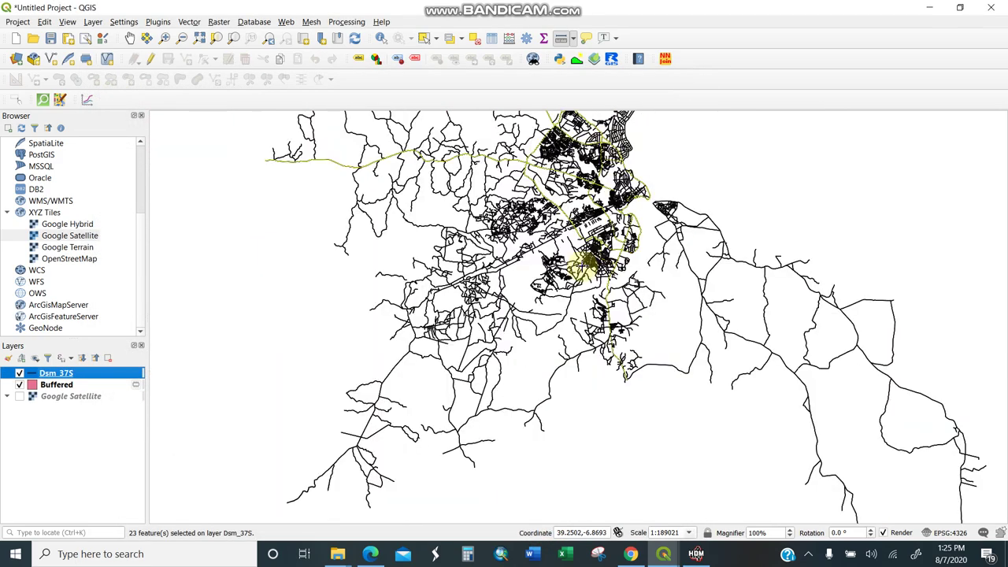
scroll(530, 161, "up", 2)
scroll(529, 161, "up", 3)
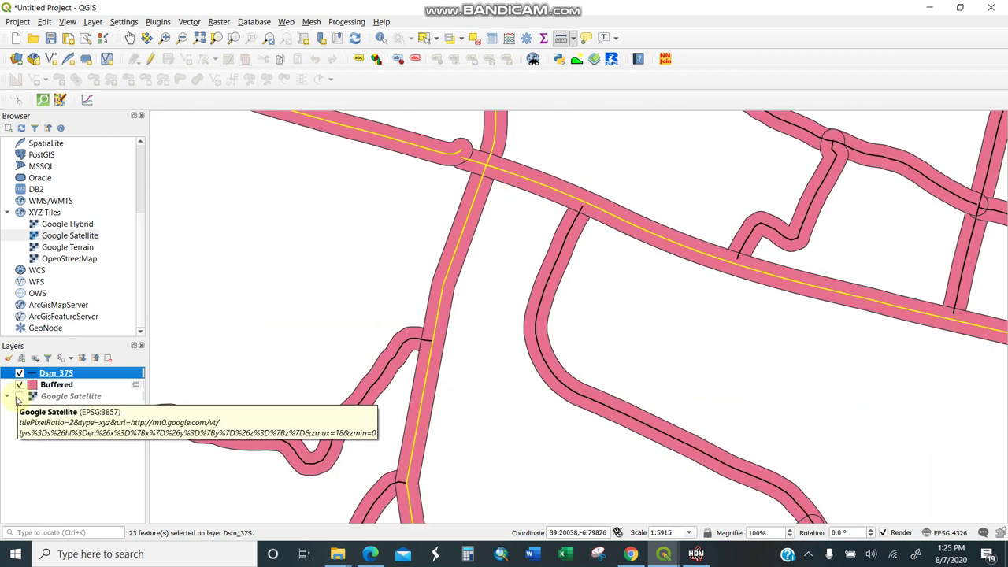
Step: Turn on Google Satellite and toggle the Buffered layer off and on to compare, leaving it visible and selected
left_click(18, 398)
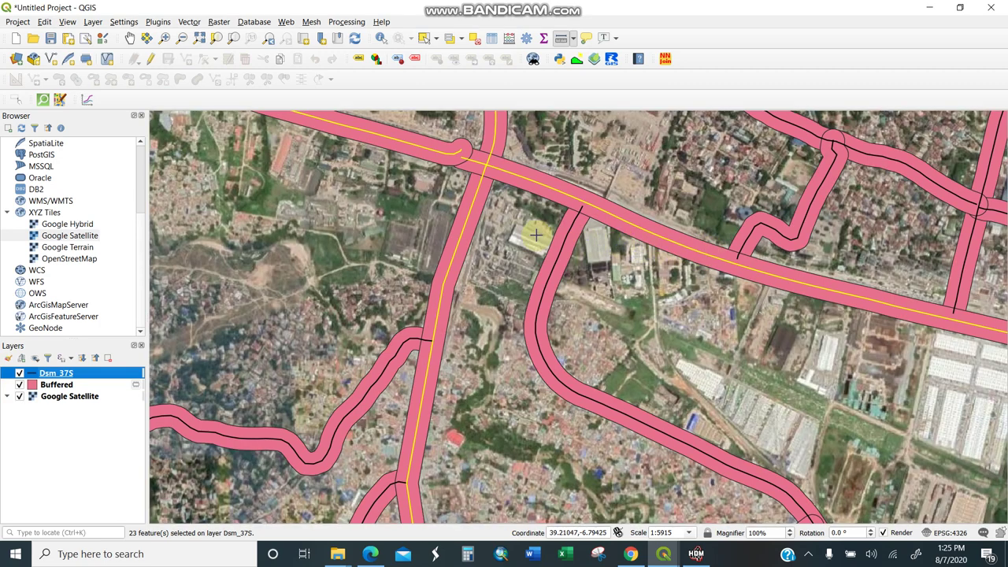
left_click(19, 385)
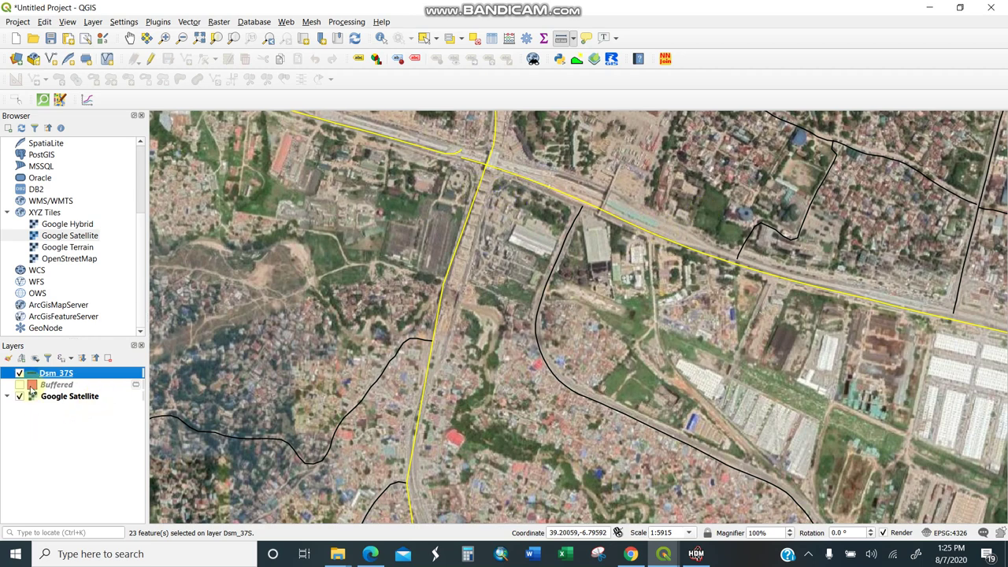
left_click(19, 385)
left_click(18, 385)
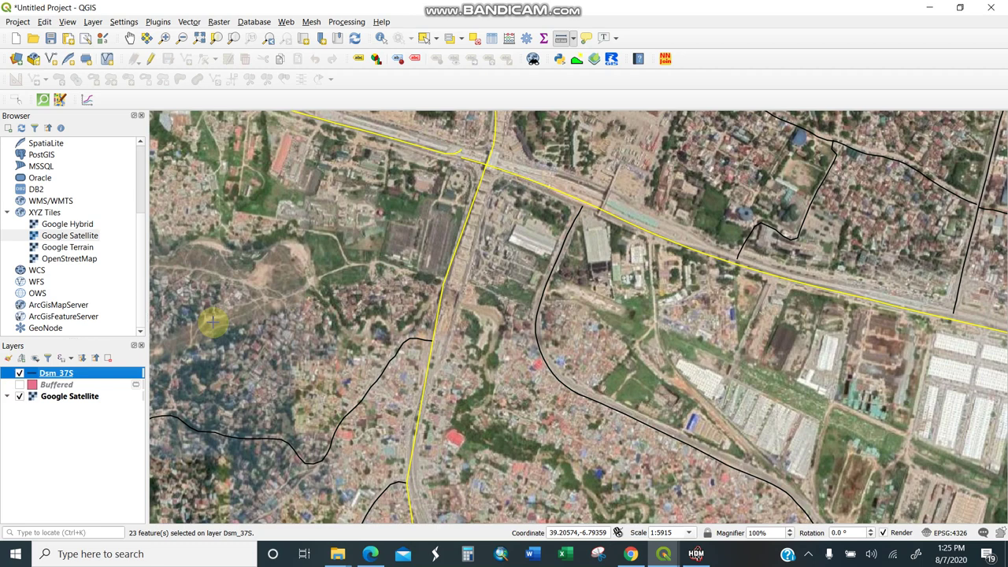
left_click(19, 385)
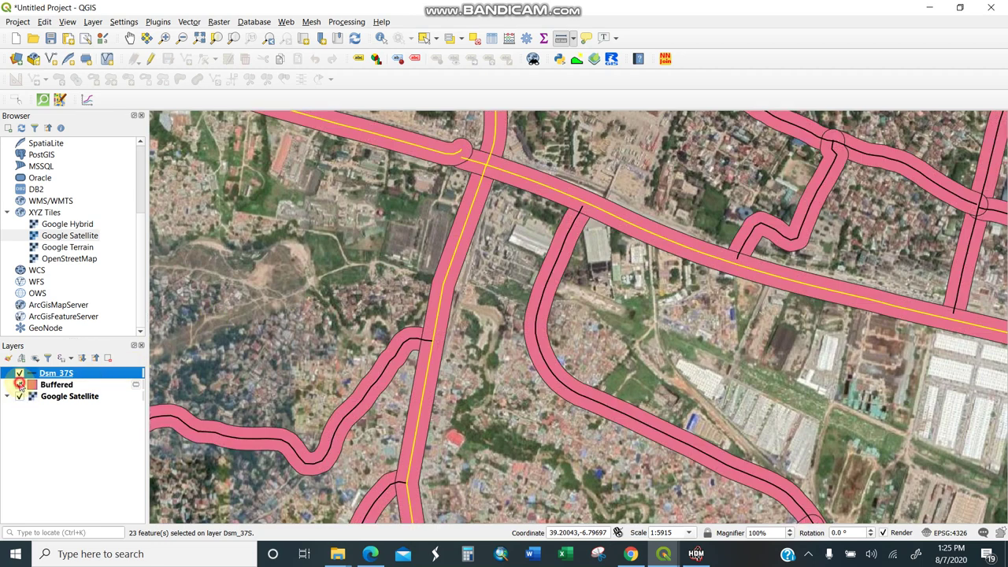
left_click(19, 385)
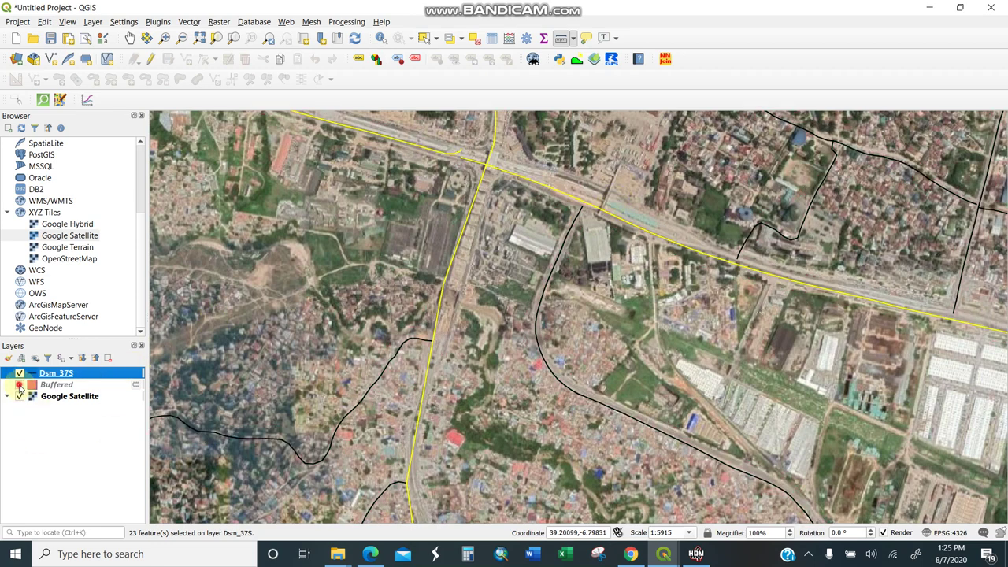
left_click(19, 386)
left_click(19, 386)
left_click(19, 385)
left_click(31, 385)
Step: Lower the Buffered layer's symbology opacity to about 45% so the satellite imagery shows through
right_click(76, 388)
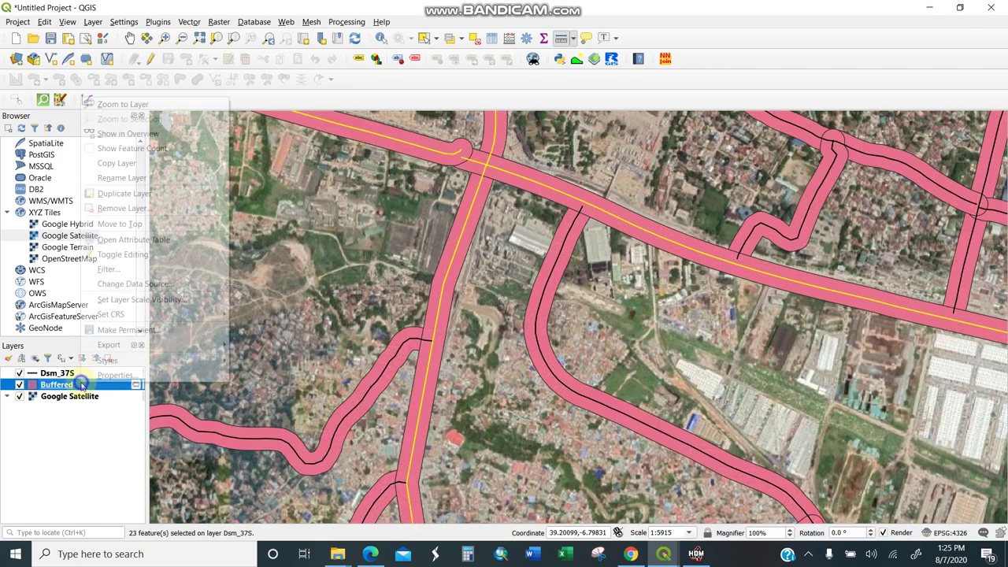
left_click(118, 375)
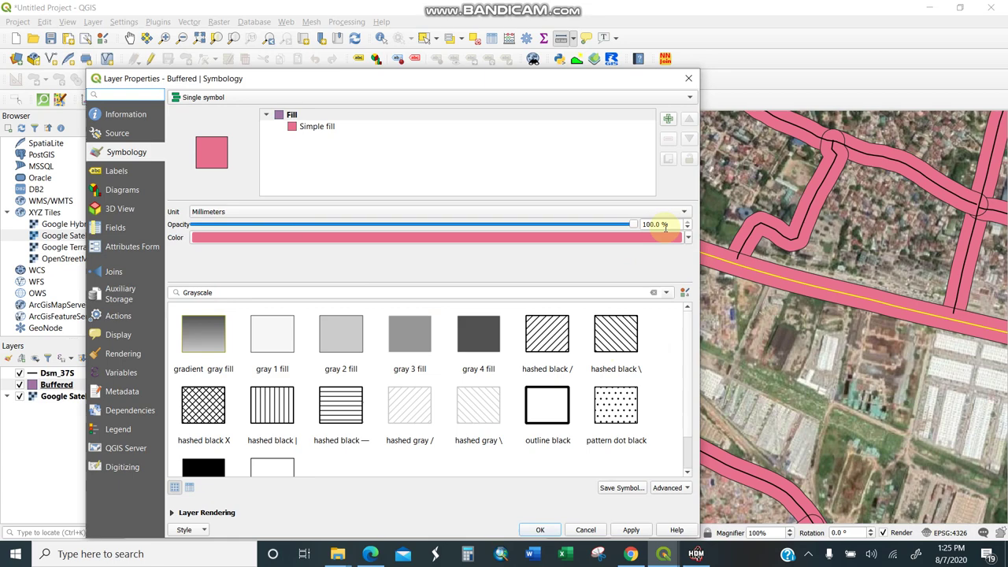
left_click_drag(636, 227, 423, 226)
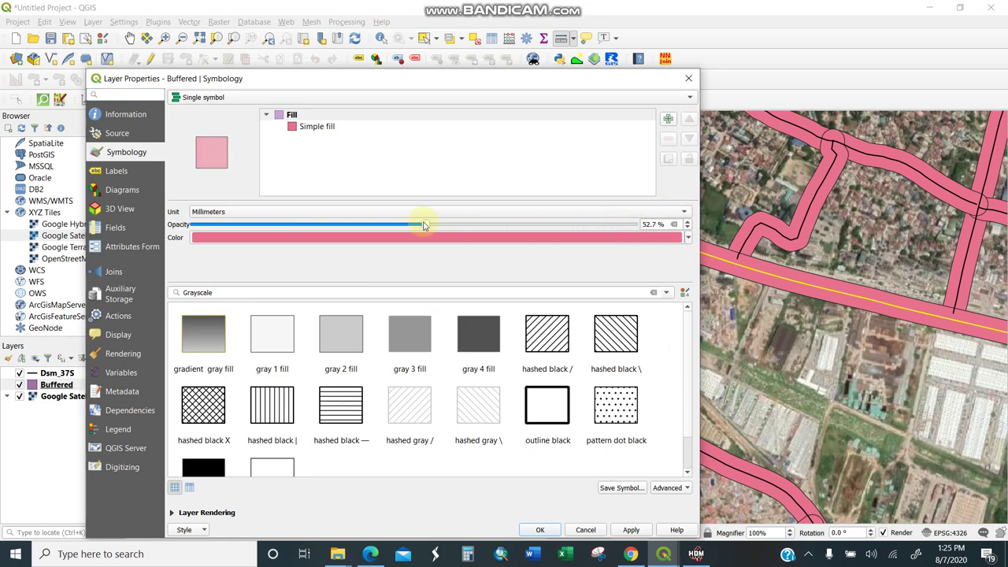
left_click(540, 529)
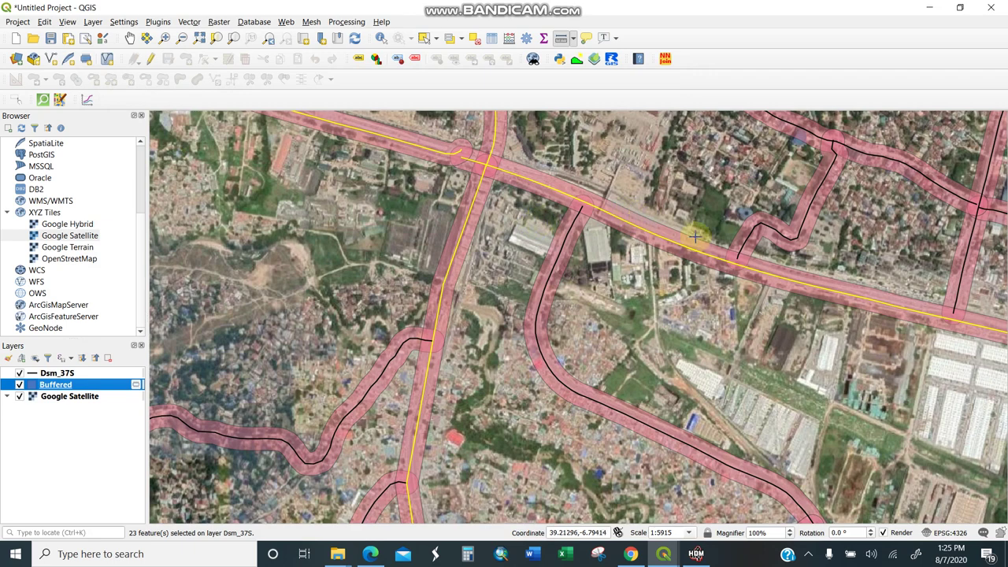
Step: Pan the map along the yellow trunk road to inspect the semi-transparent buffers
left_click_drag(890, 306, 347, 202)
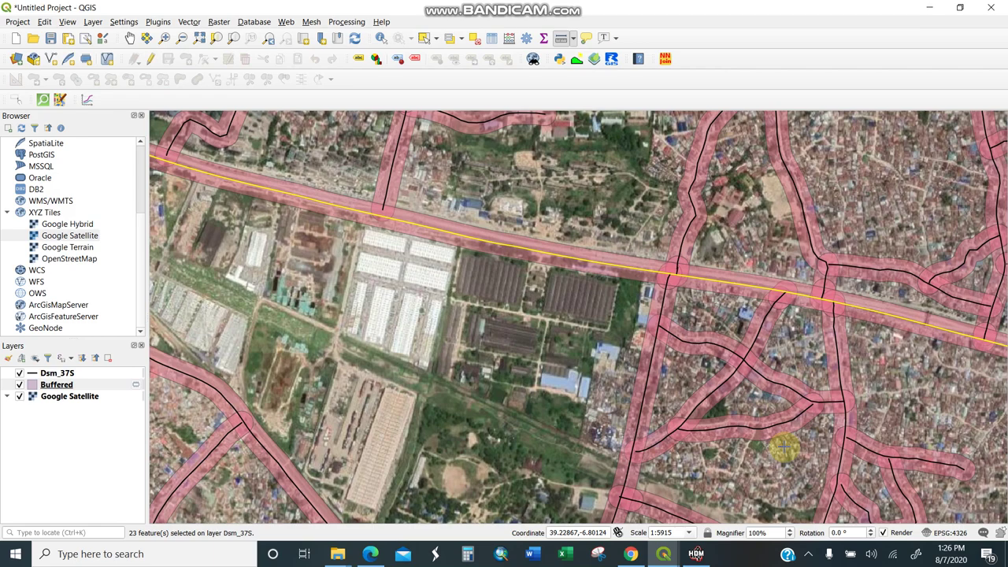
left_click(806, 556)
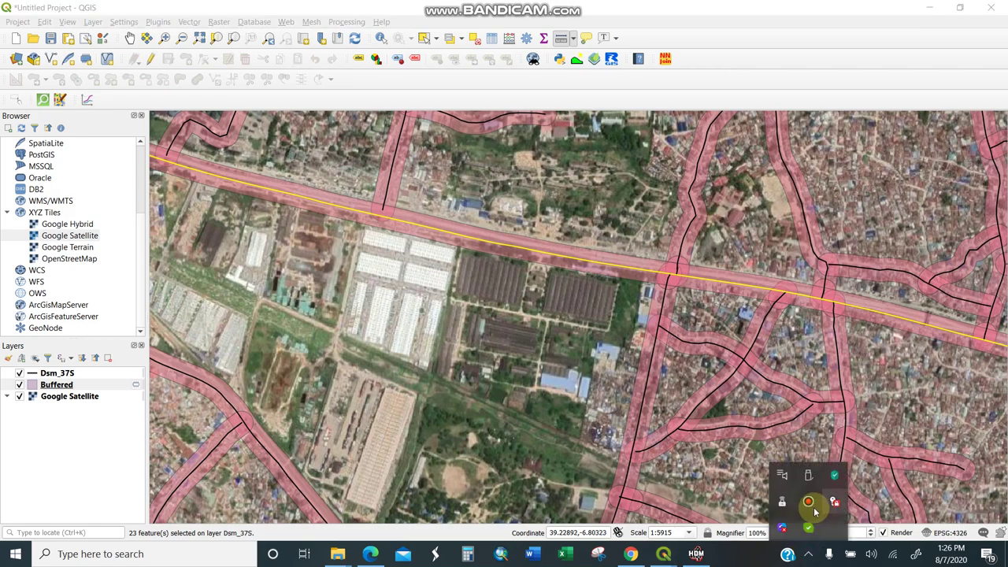